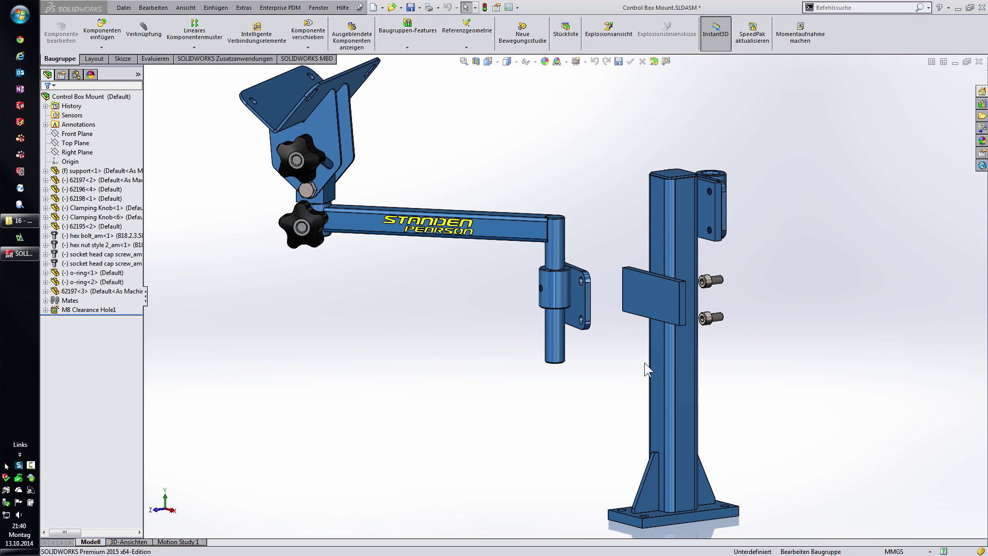
Step: Add a Profile Center mate between the post plate and arm clamp plate, aligned so the arm runs horizontally
left_click(610, 383)
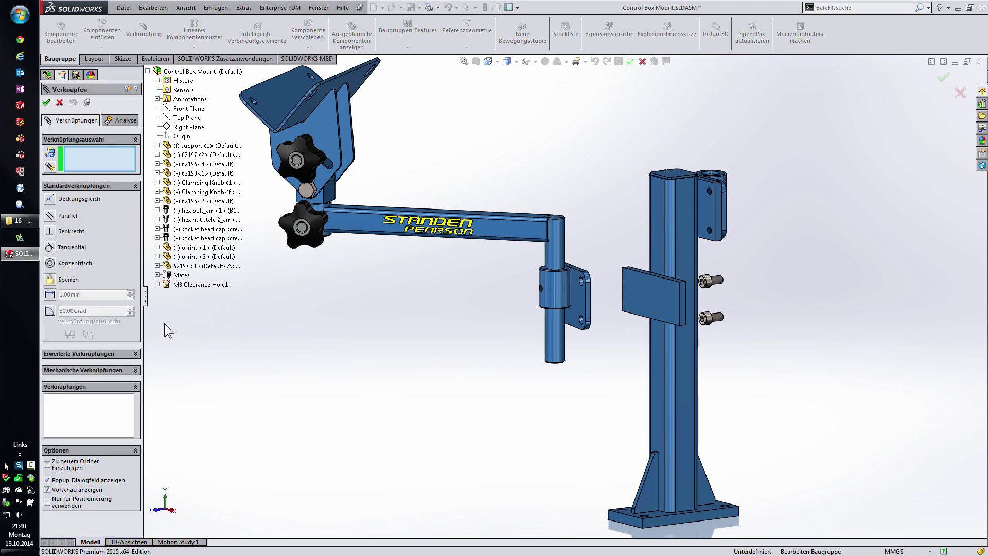
left_click(108, 352)
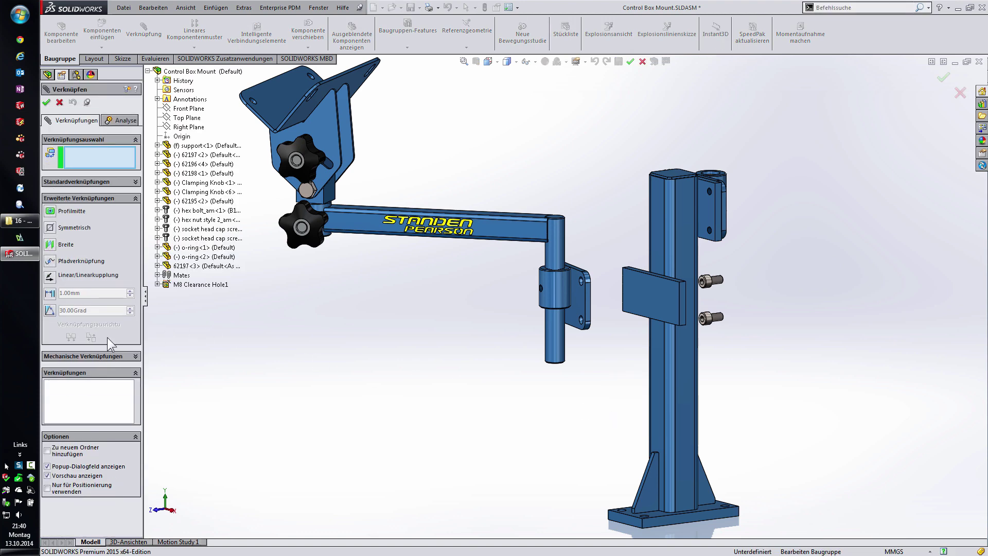
left_click(52, 212)
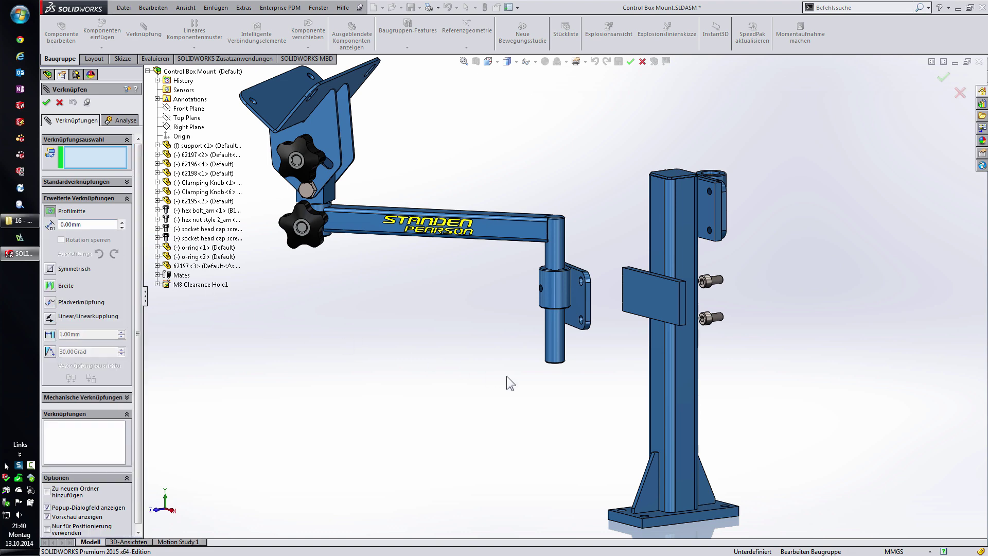
middle_click_drag(596, 412, 619, 467)
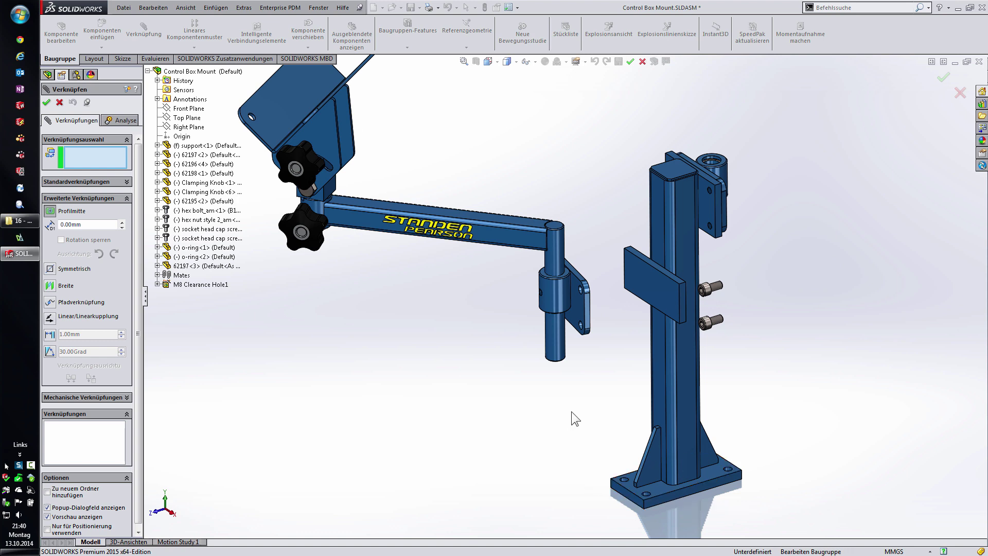
left_click(650, 283)
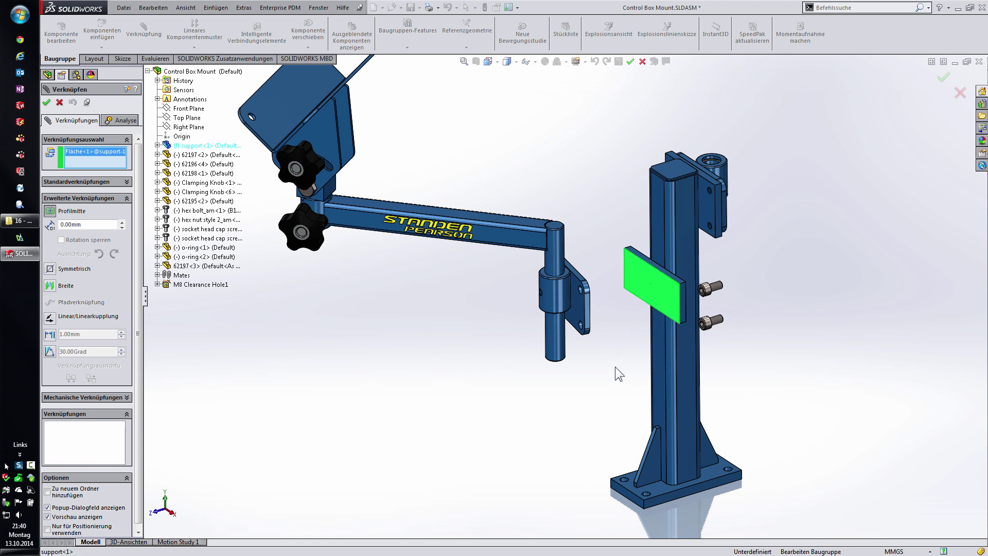
mouse_move(616, 366)
middle_mouse_down()
mouse_move(587, 338)
mouse_move(541, 360)
middle_mouse_up()
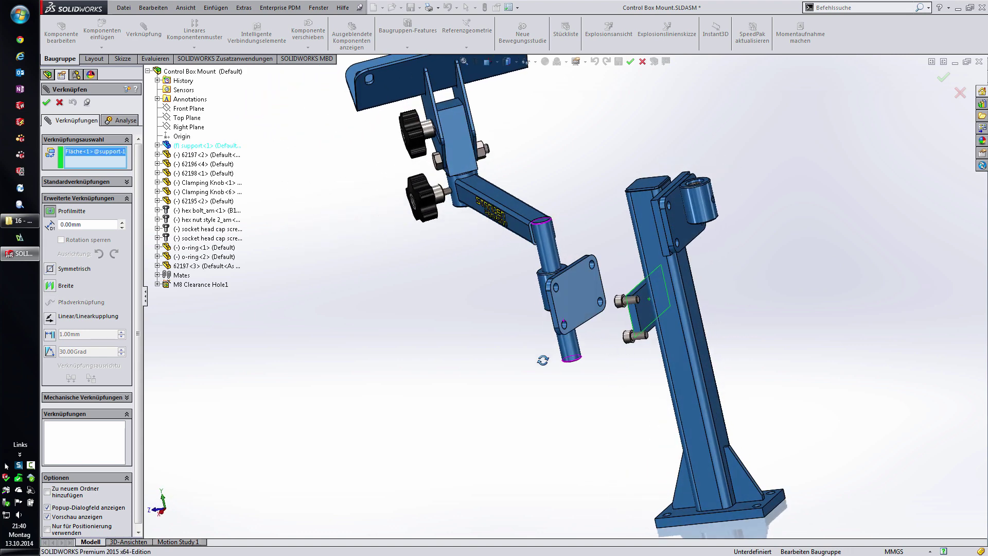
left_click(578, 299)
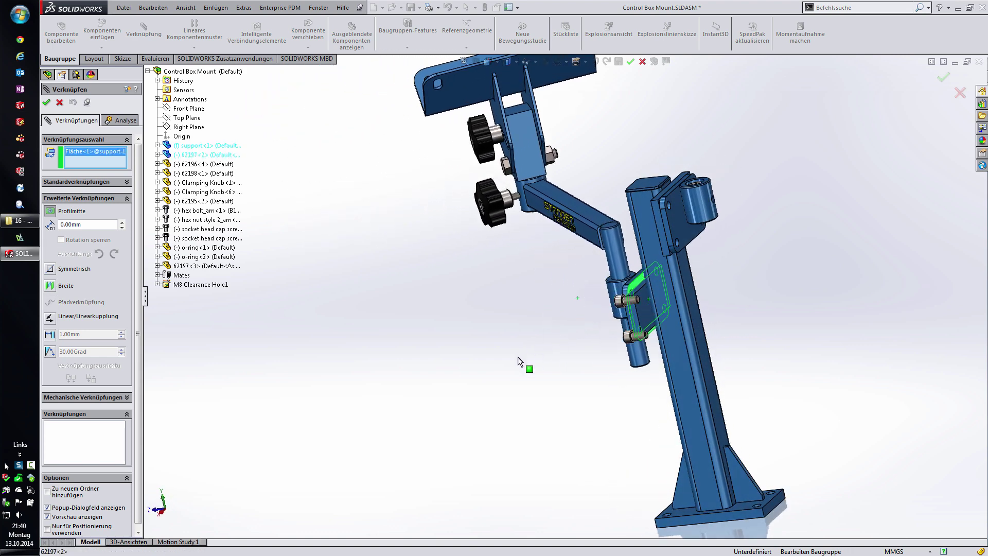
mouse_move(547, 360)
middle_mouse_down()
mouse_move(592, 347)
mouse_move(655, 286)
middle_mouse_up()
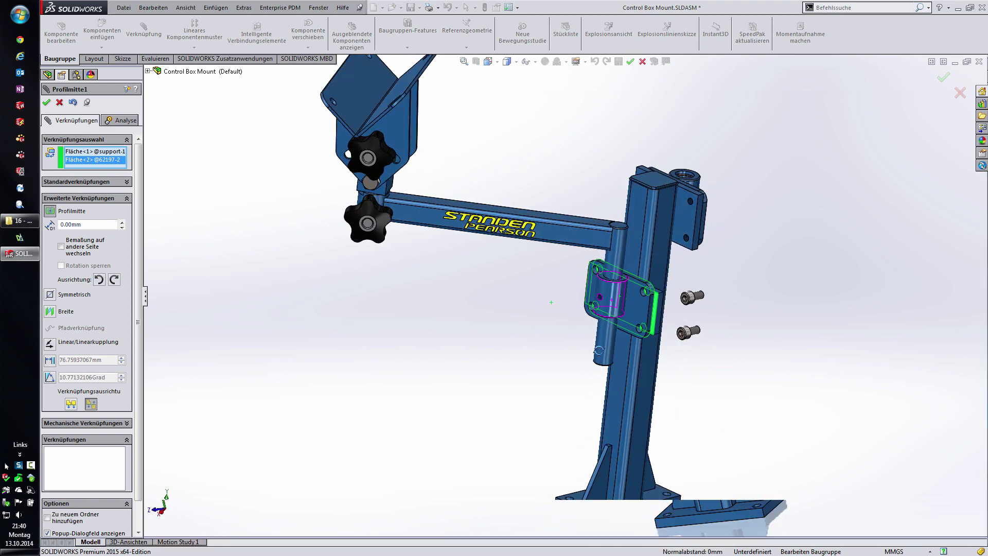
scroll(655, 286, "down", 3)
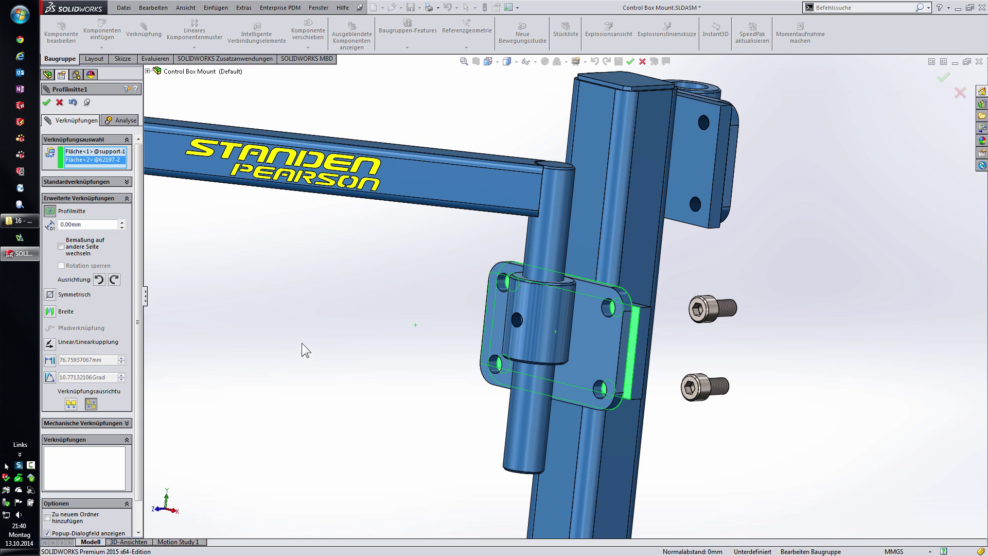
left_click(114, 280)
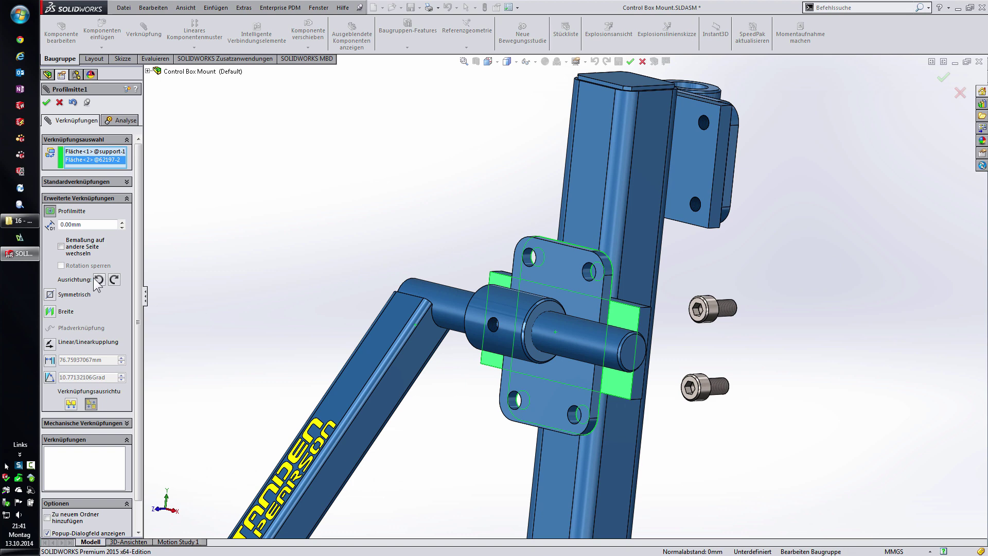
left_click(98, 279)
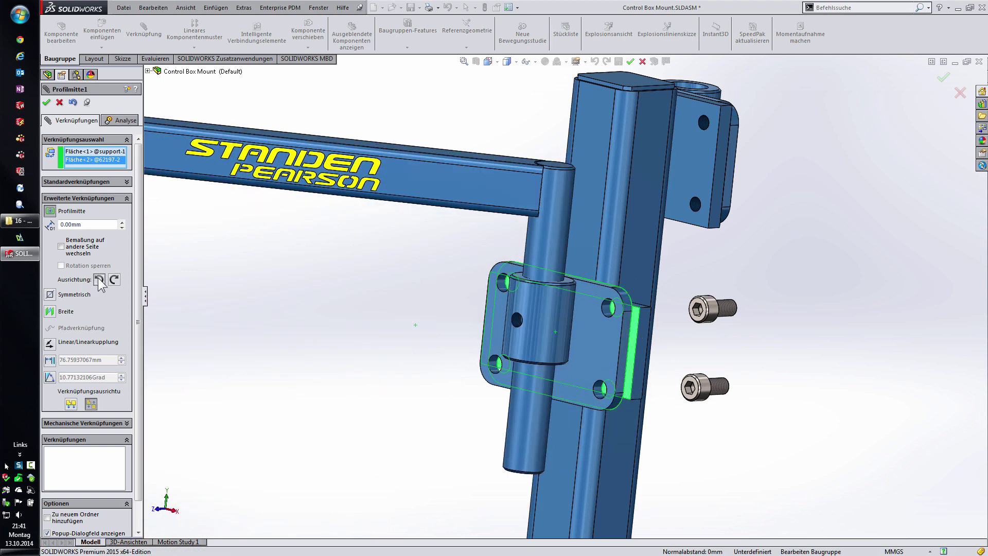
left_click(46, 102)
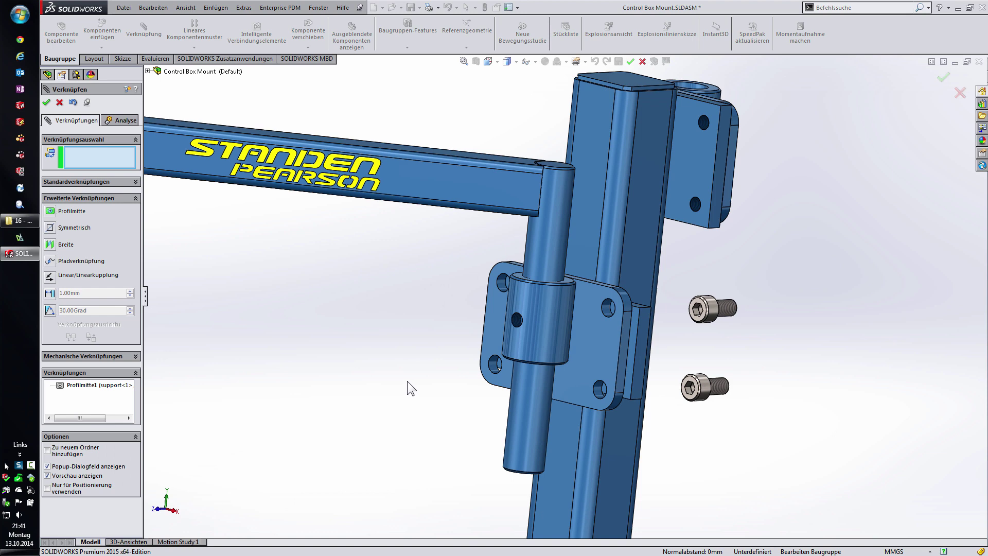
Step: Change the post plate's 45 mm Instant3D dimension to 80 mm
key("Escape")
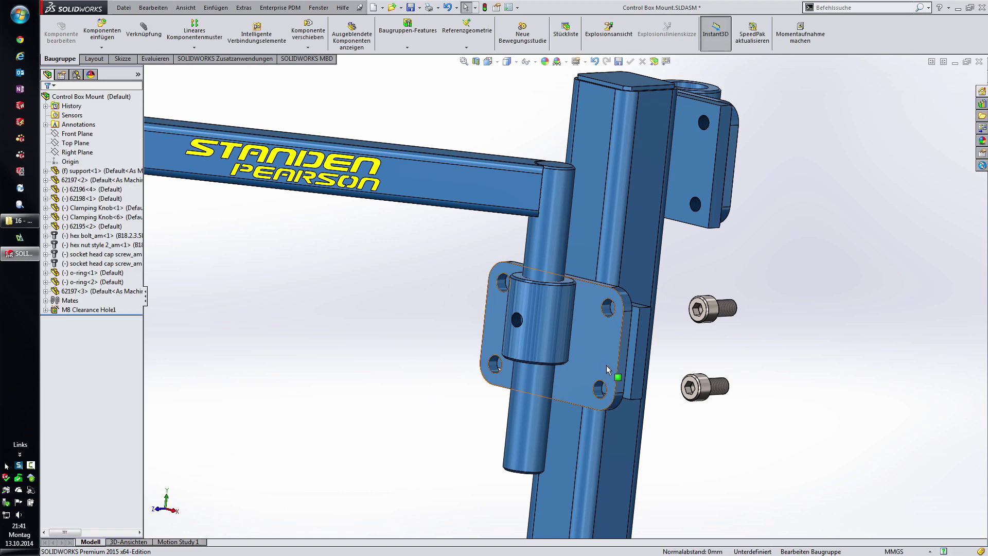
mouse_move(641, 358)
middle_mouse_down()
mouse_move(622, 371)
mouse_move(644, 363)
middle_mouse_up()
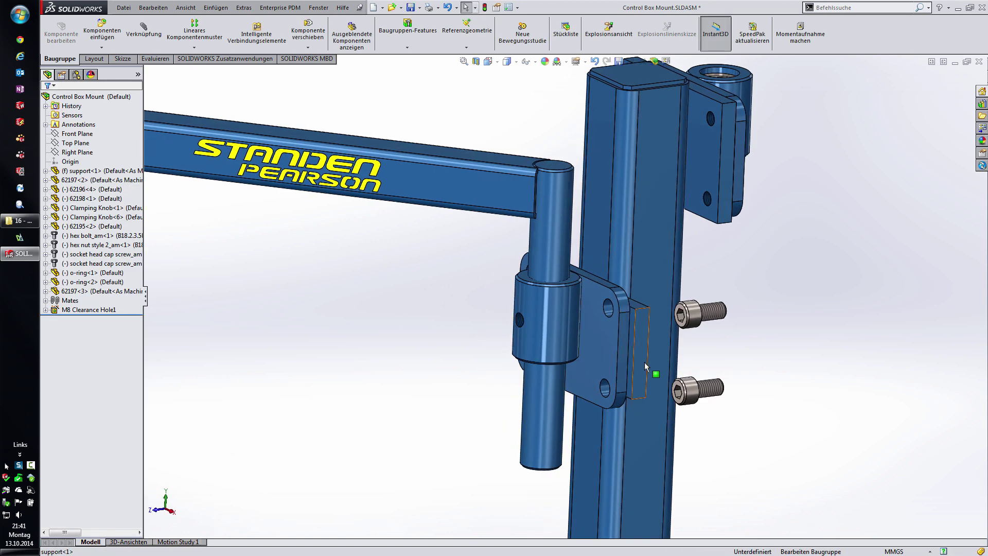
left_click(641, 334)
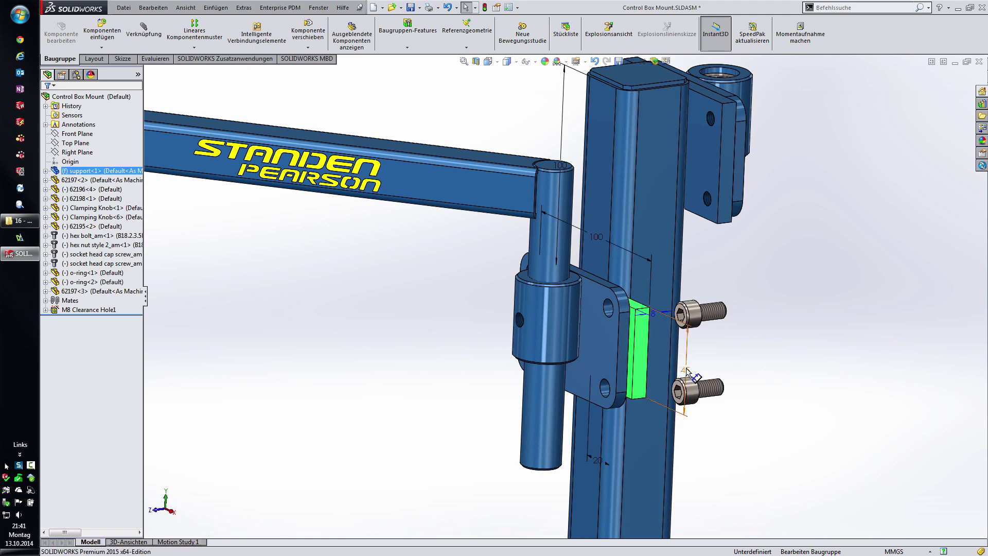
double_click(685, 370)
type("80")
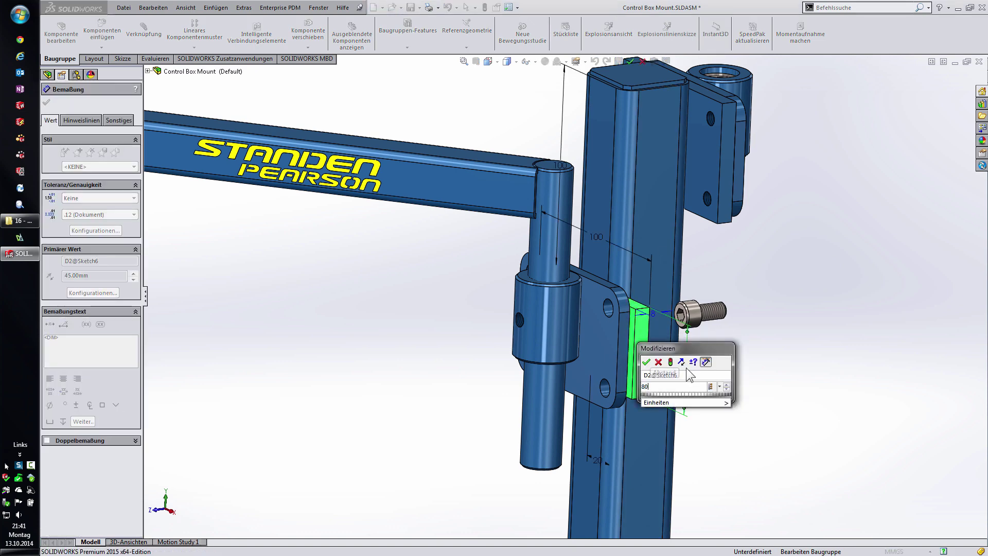
key("Return")
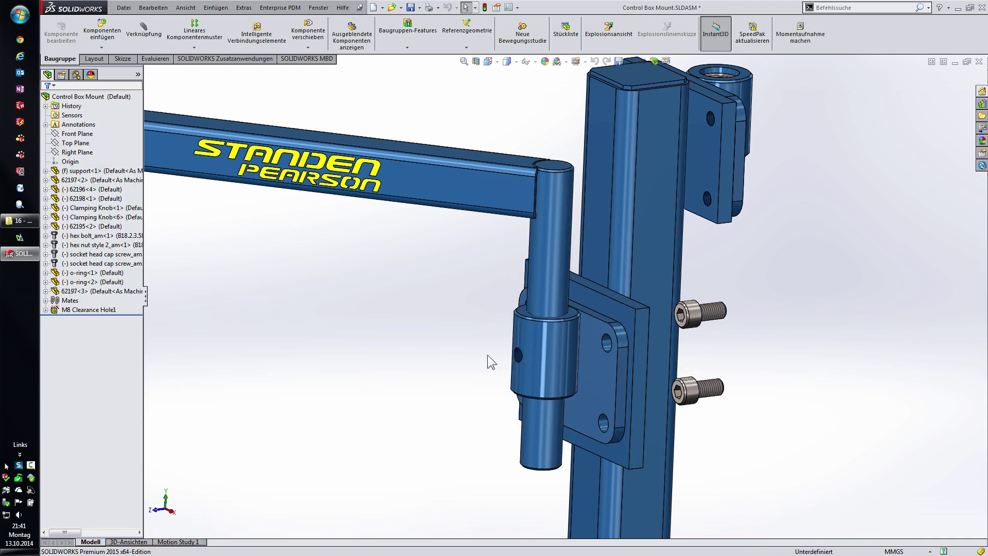
scroll(483, 359, "up", 3)
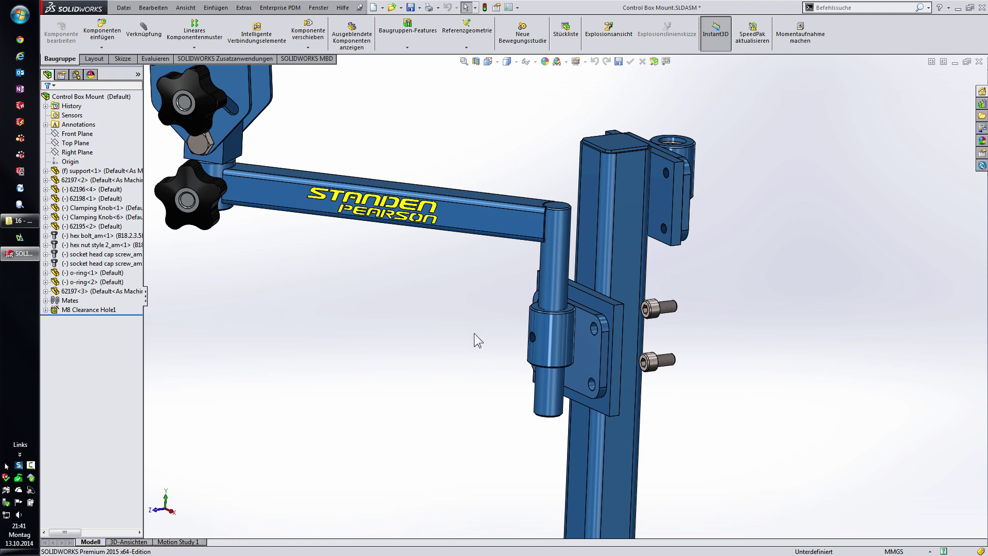
Step: Select the collar's top edge and lower face, the arm bar underside and the shaft end face for a mate
scroll(503, 344, "down", 3)
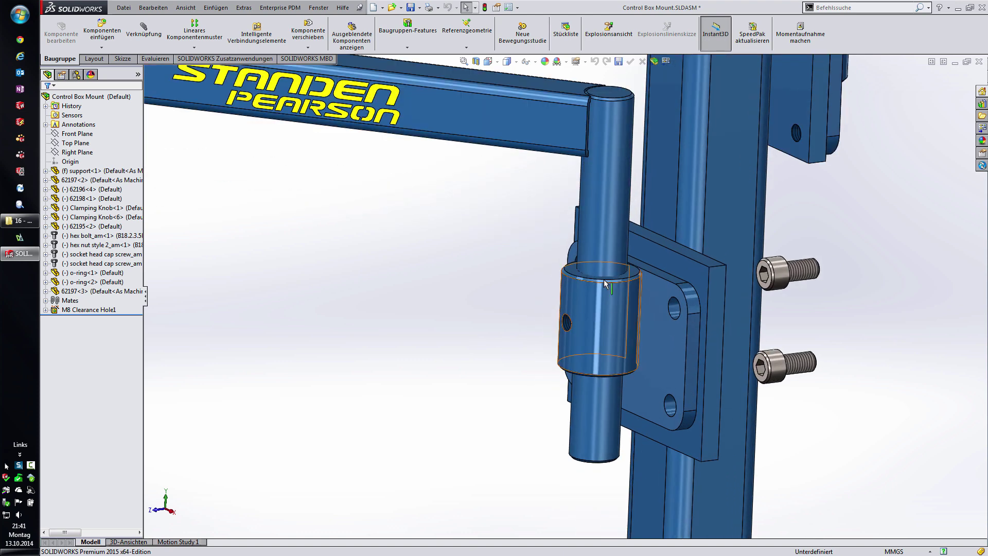
left_click(572, 271)
middle_click_drag(539, 386, 548, 247)
left_click(552, 178, "ctrl")
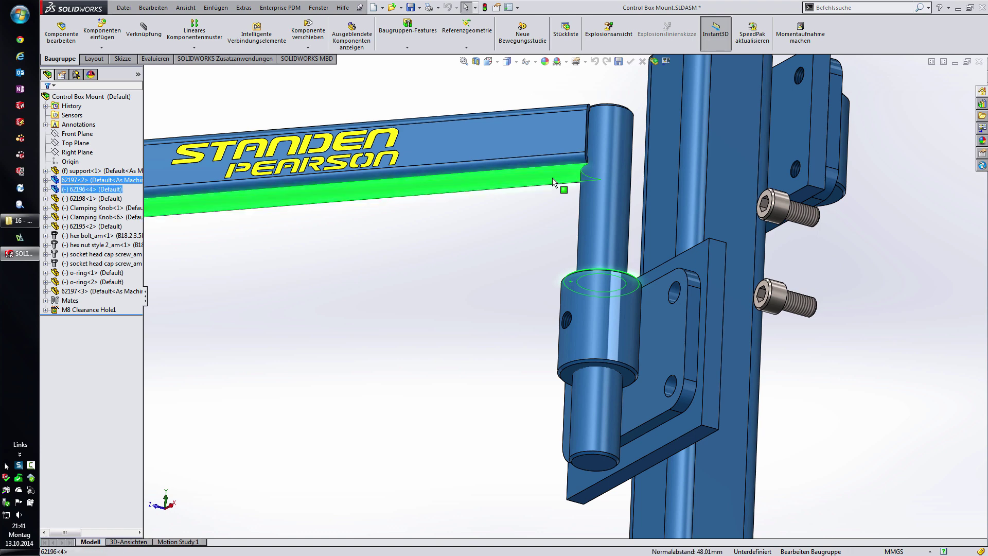
left_click(565, 378, "ctrl")
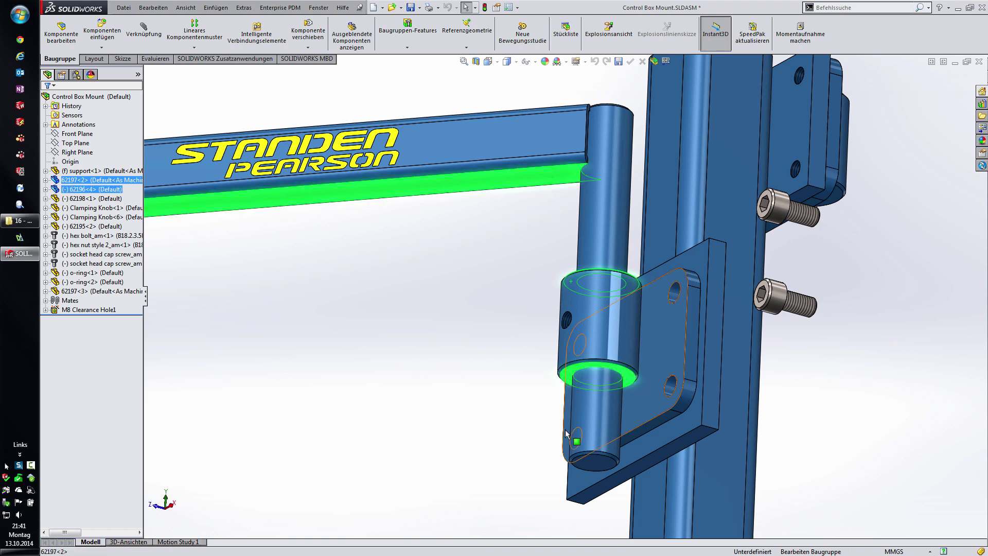
left_click(594, 460, "ctrl")
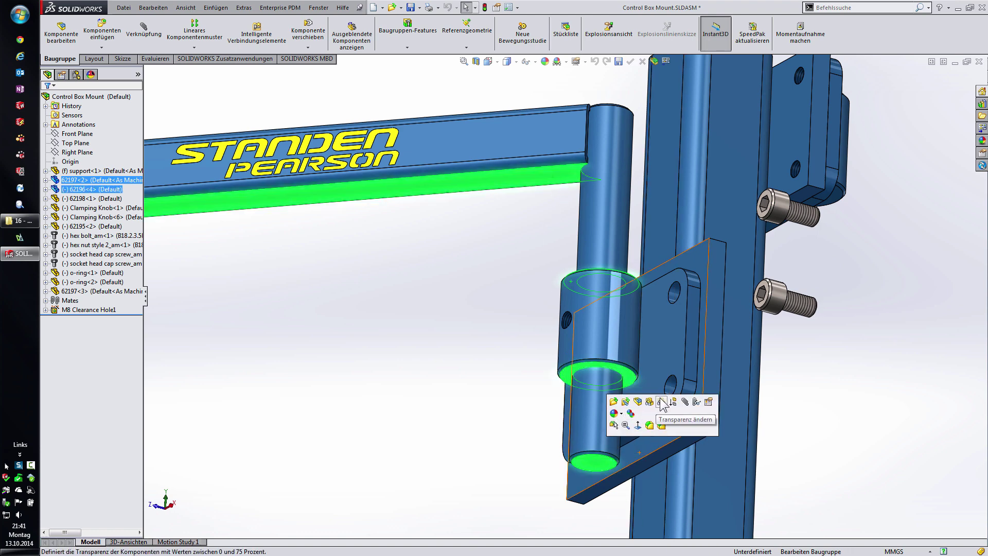
left_click(686, 403)
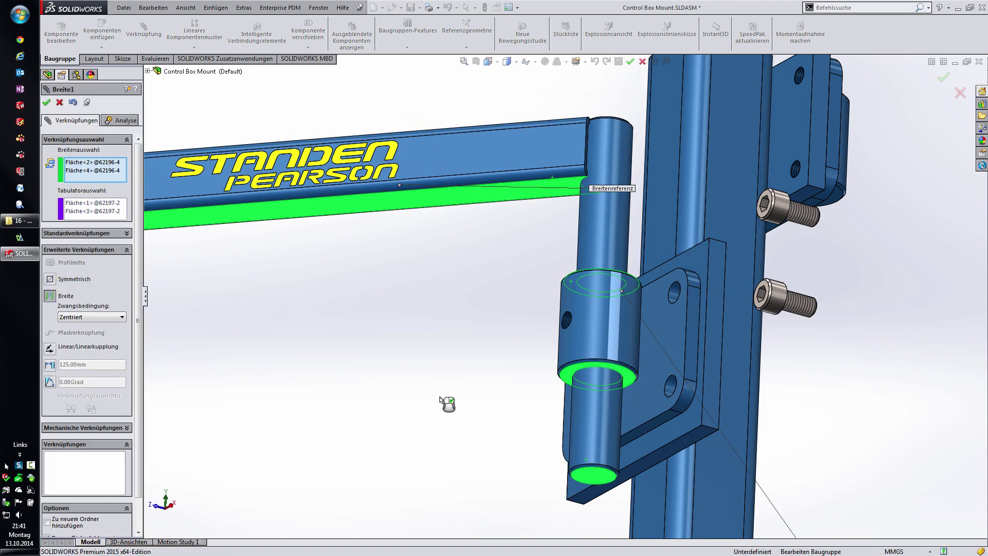
Step: Make it a Width mate with the constraint set to Frei (Free) and confirm
mouse_move(434, 285)
middle_mouse_down()
mouse_move(433, 349)
mouse_move(513, 371)
middle_mouse_up()
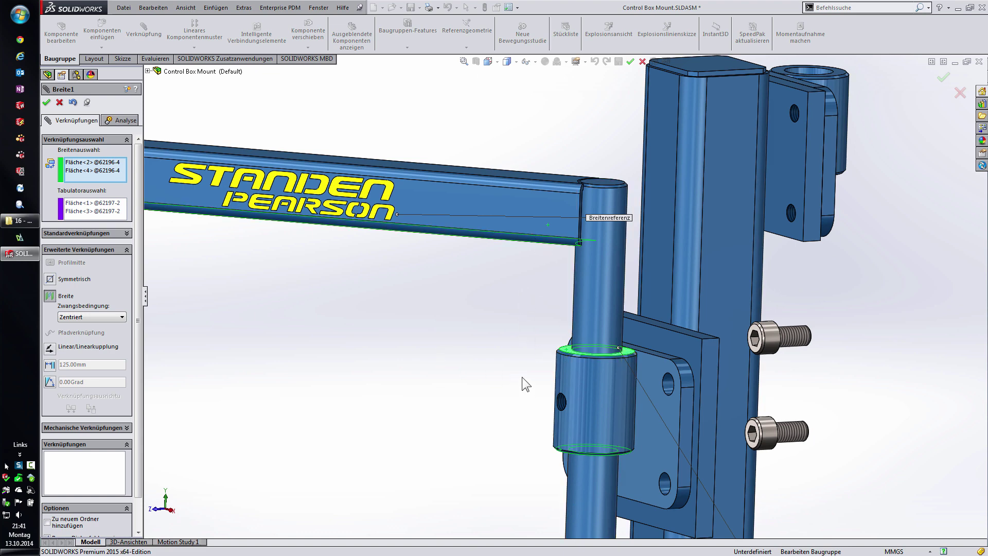
scroll(522, 377, "up", 3)
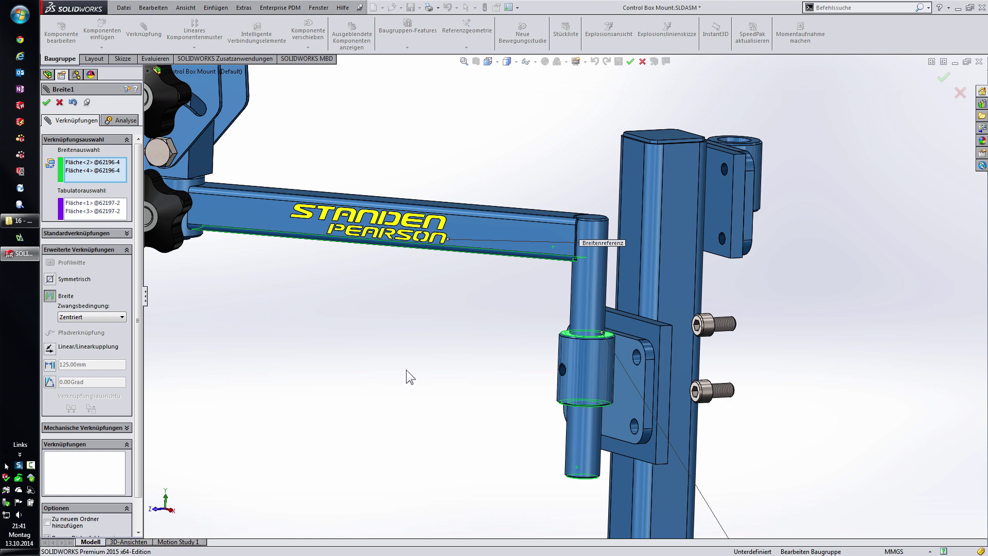
left_click(112, 318)
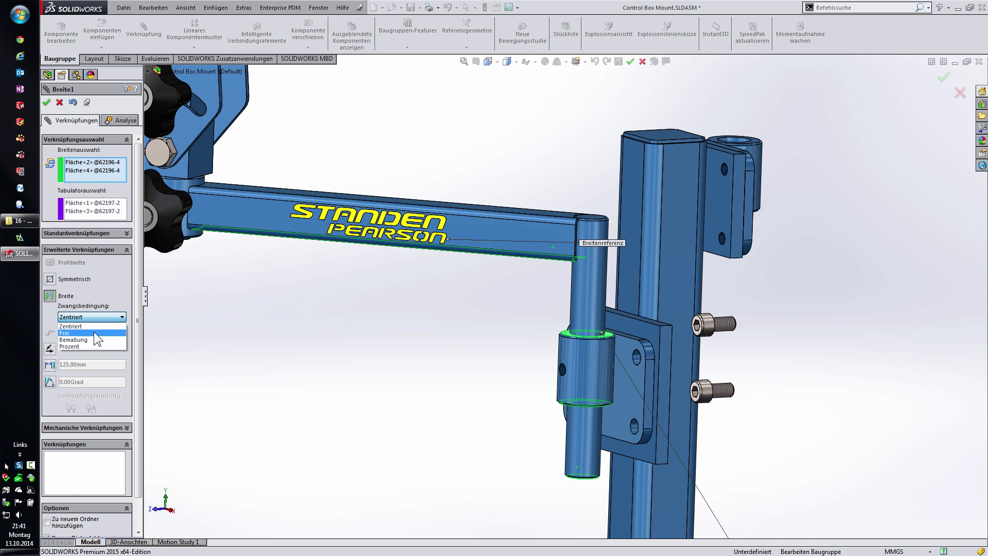
left_click(94, 333)
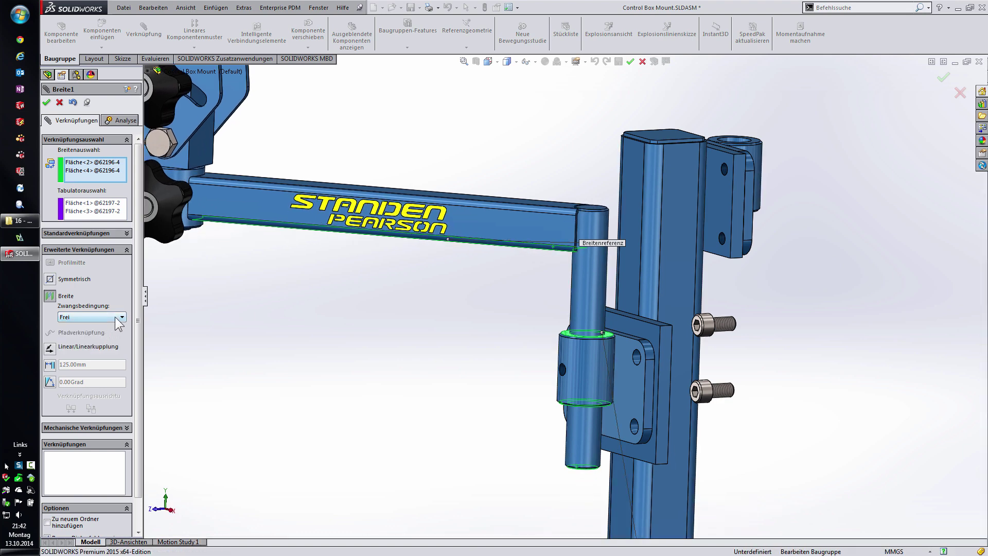
left_click(120, 318)
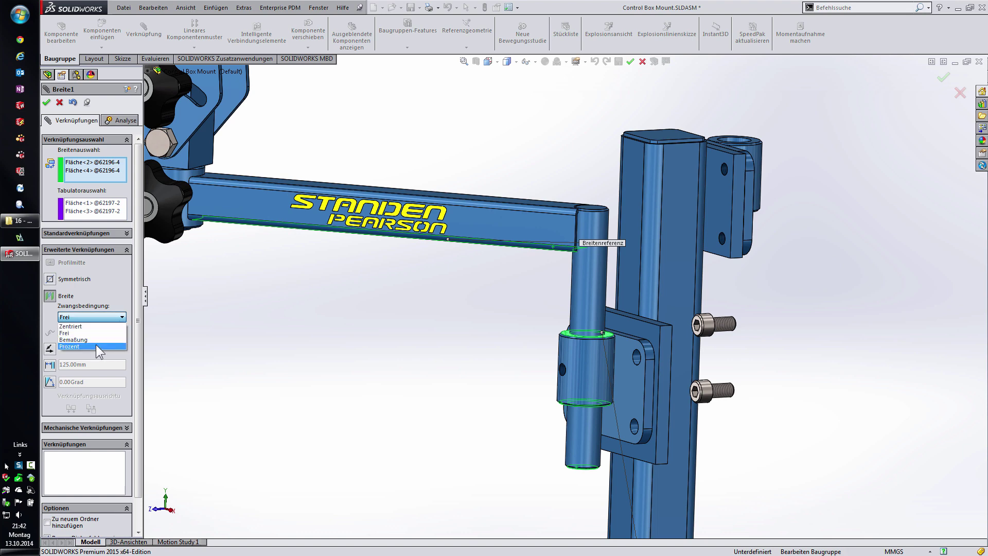
left_click(47, 105)
left_click(46, 103)
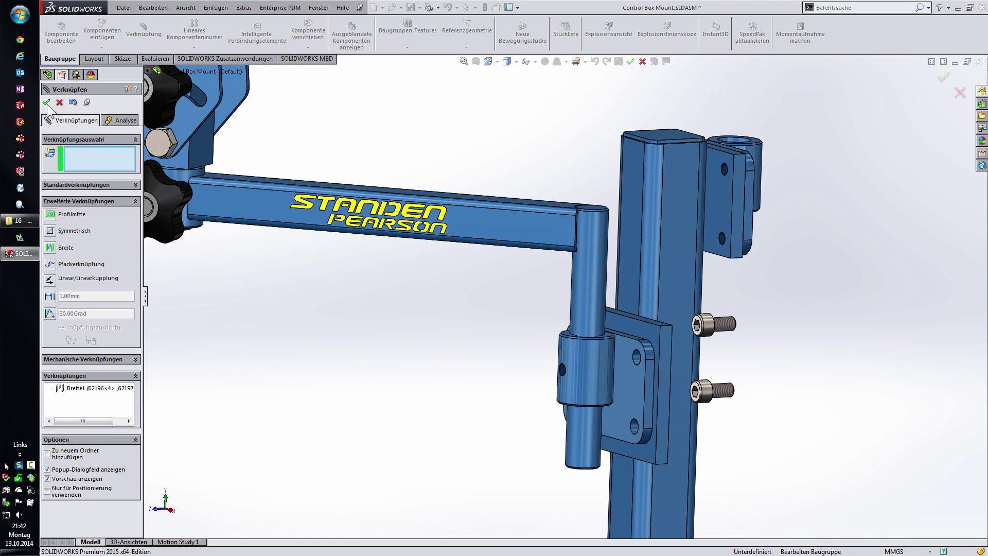
left_click(46, 102)
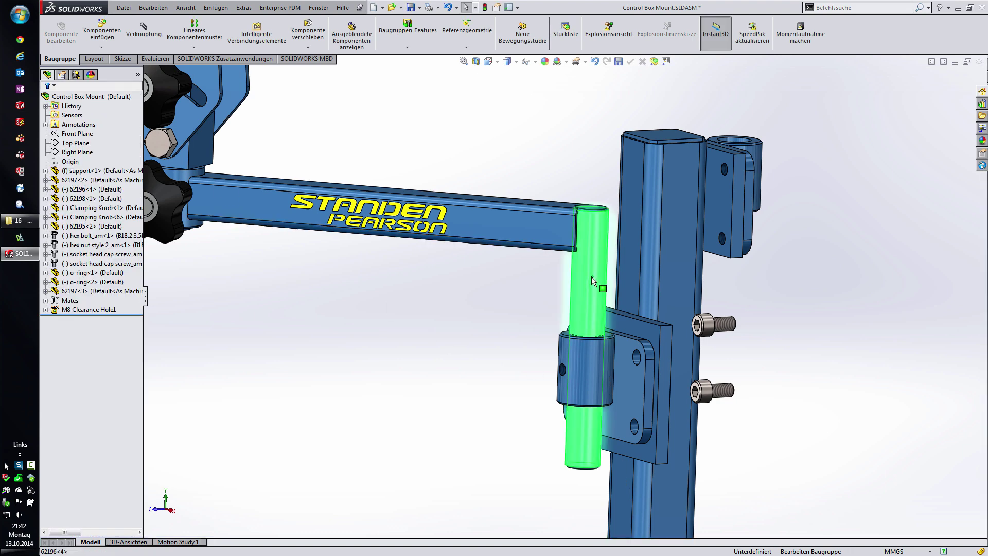
mouse_move(592, 276)
left_mouse_down()
mouse_move(585, 341)
mouse_move(590, 146)
left_mouse_up()
mouse_move(614, 188)
left_mouse_down()
mouse_move(497, 346)
mouse_move(482, 272)
mouse_move(490, 265)
left_mouse_up()
left_click(489, 341)
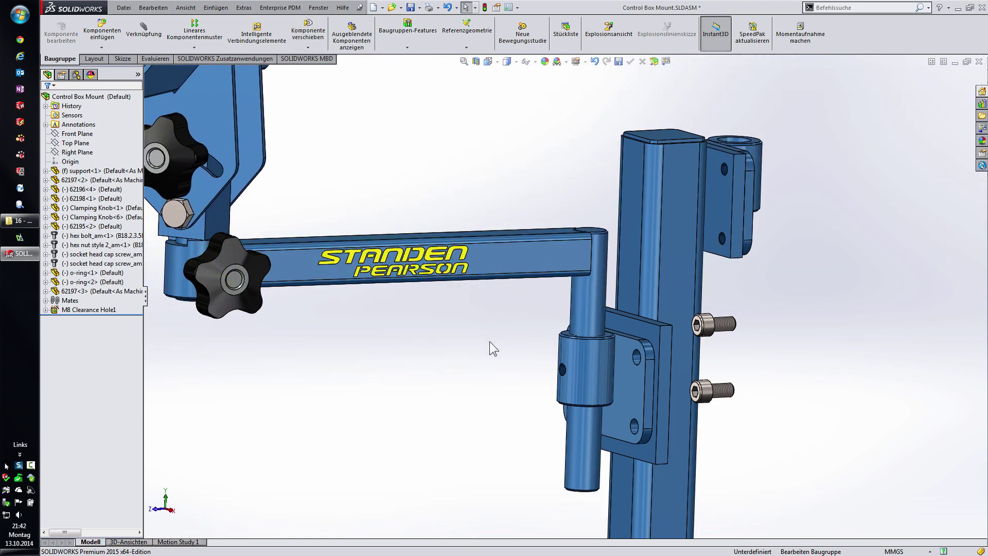
scroll(493, 354, "up", 2)
middle_click_drag(493, 354, 490, 389)
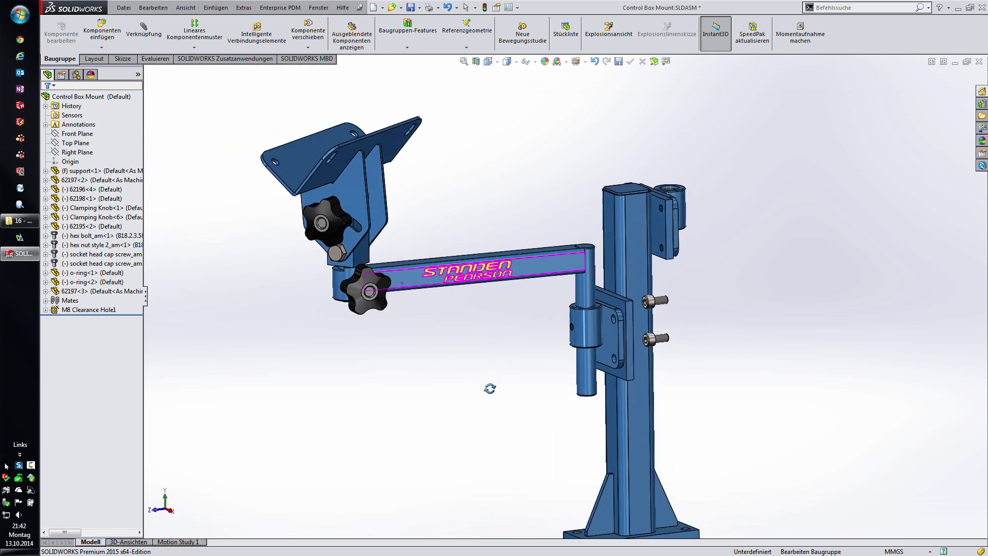
left_click(588, 294)
left_click(535, 338)
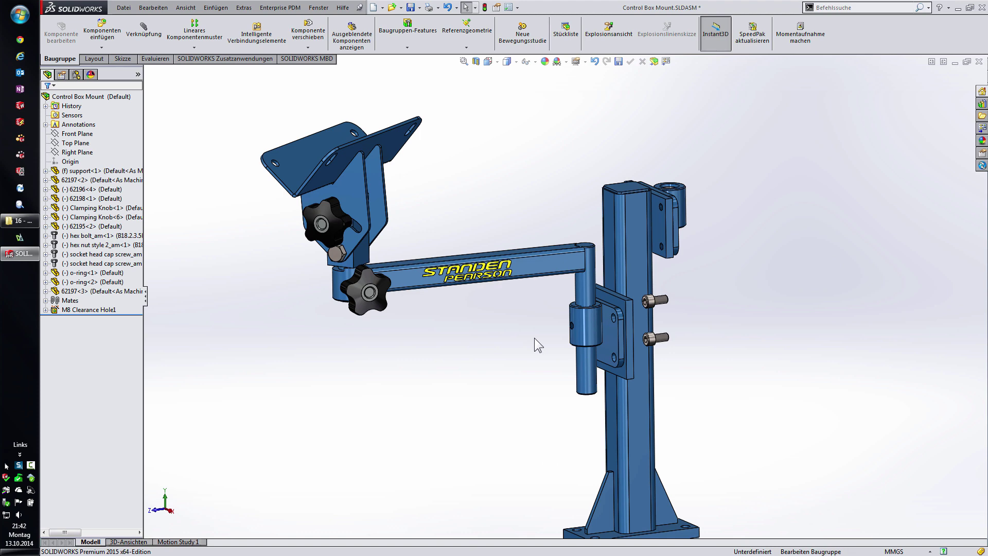
mouse_move(534, 335)
middle_mouse_down()
mouse_move(536, 313)
mouse_move(536, 338)
middle_mouse_up()
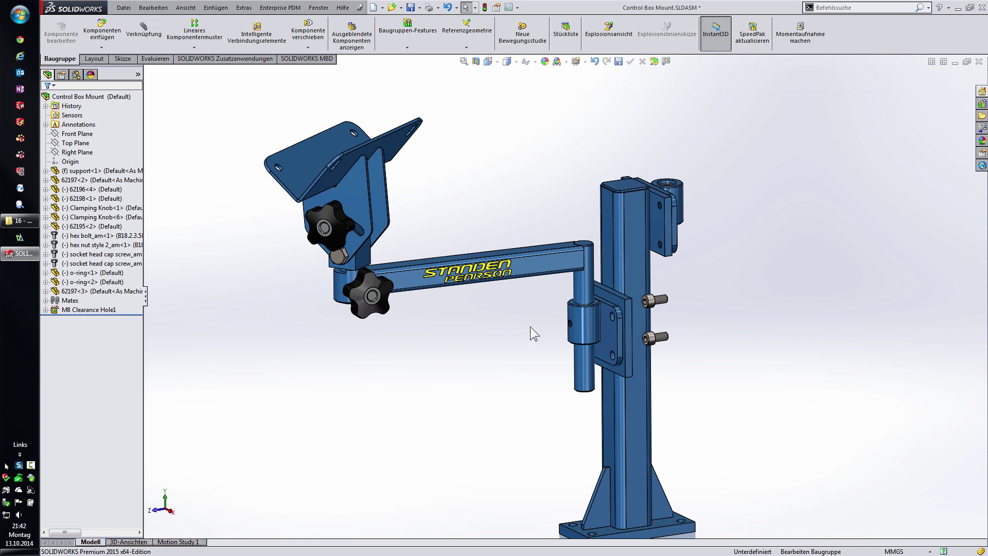
scroll(532, 355, "up", 3)
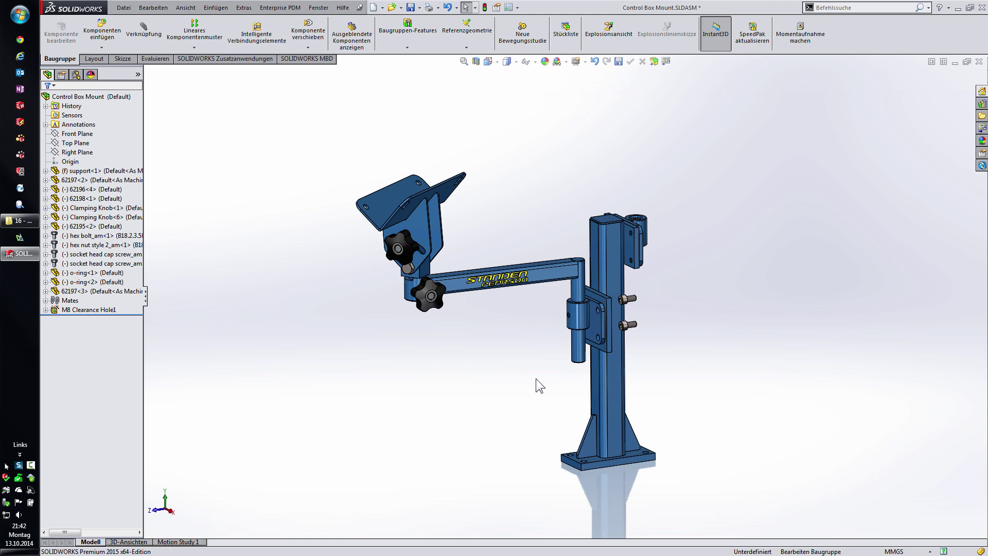
Step: Open the chain and sprocket assembly from Recent Documents and run its chain around the sprockets
key("r")
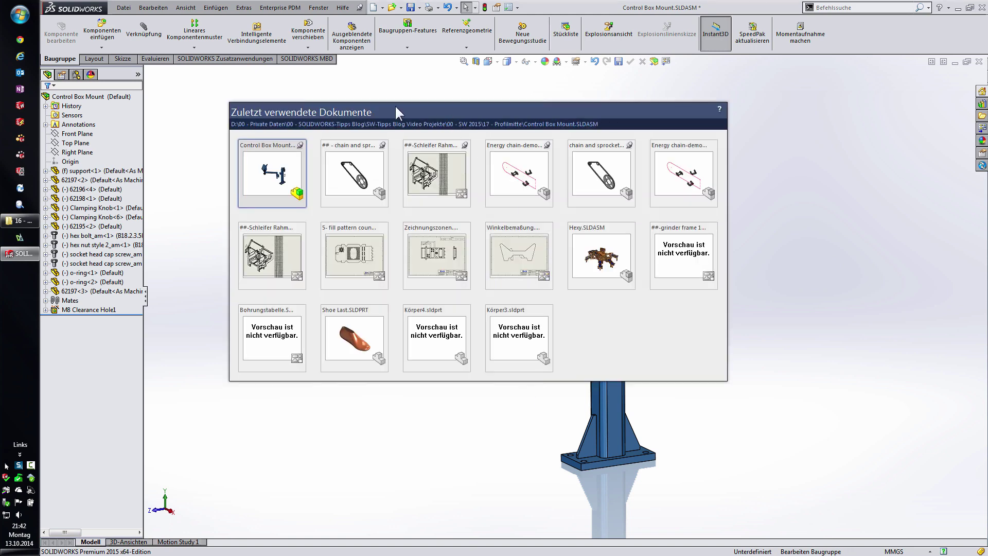
left_click(353, 177)
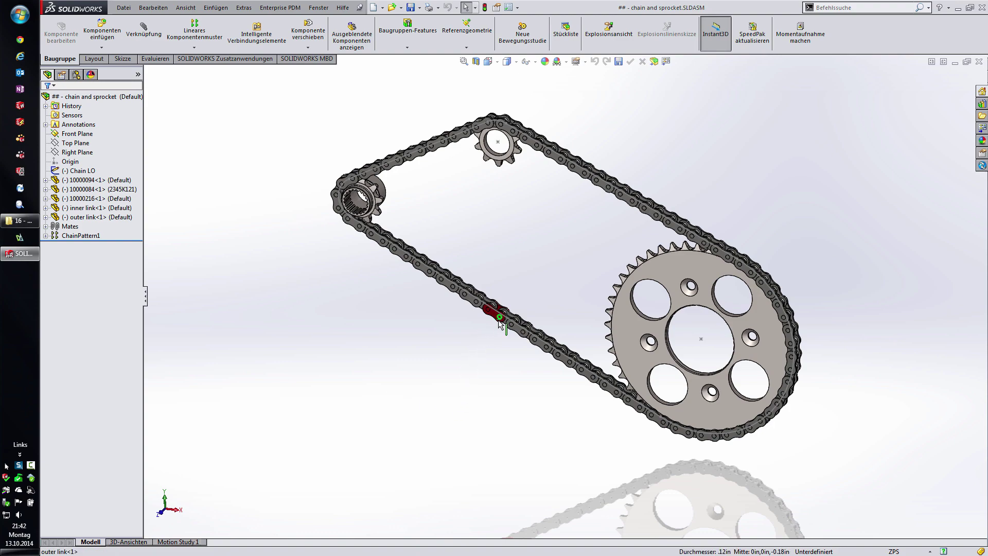
mouse_move(511, 337)
left_mouse_down()
mouse_move(528, 380)
mouse_move(440, 323)
left_mouse_up()
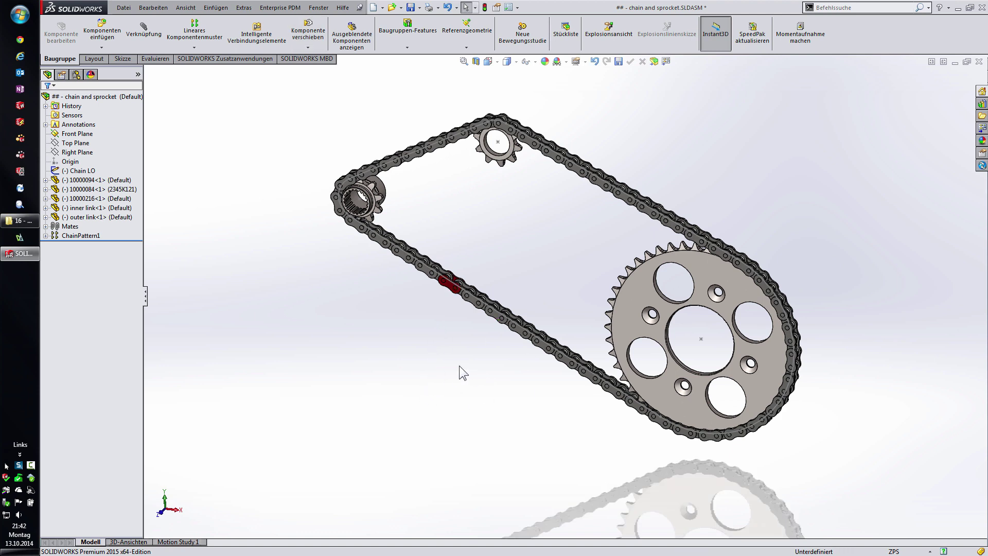
Step: Suppress ChainPattern1 and move the remaining link pair off the path
middle_click_drag(412, 366, 372, 373)
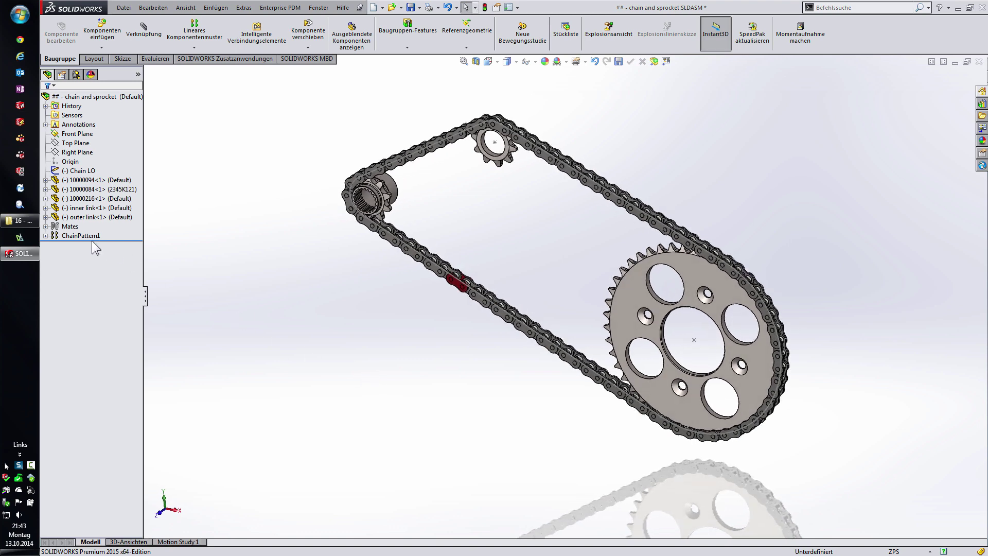
right_click(79, 235)
left_click(99, 211)
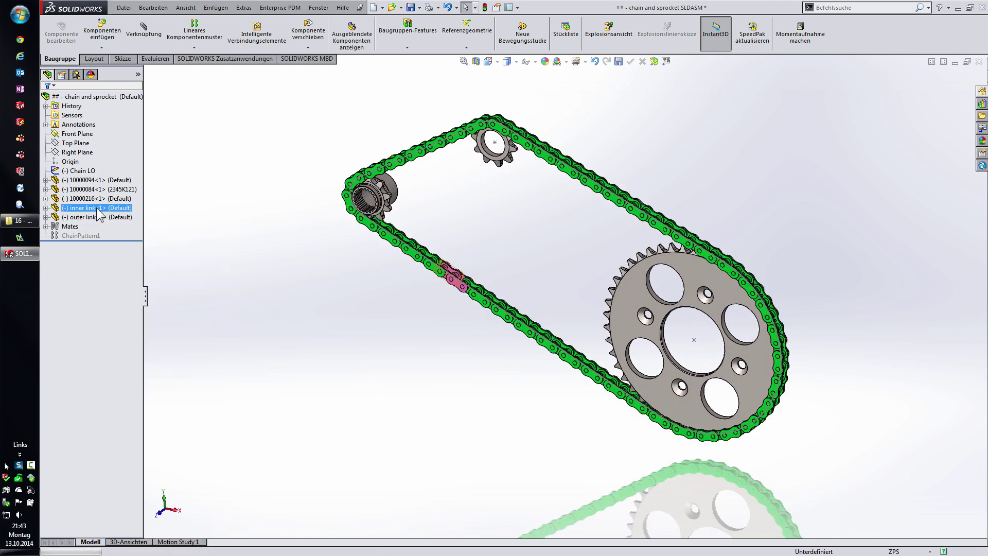
mouse_move(455, 290)
left_mouse_down()
mouse_move(441, 307)
mouse_move(447, 322)
left_mouse_up()
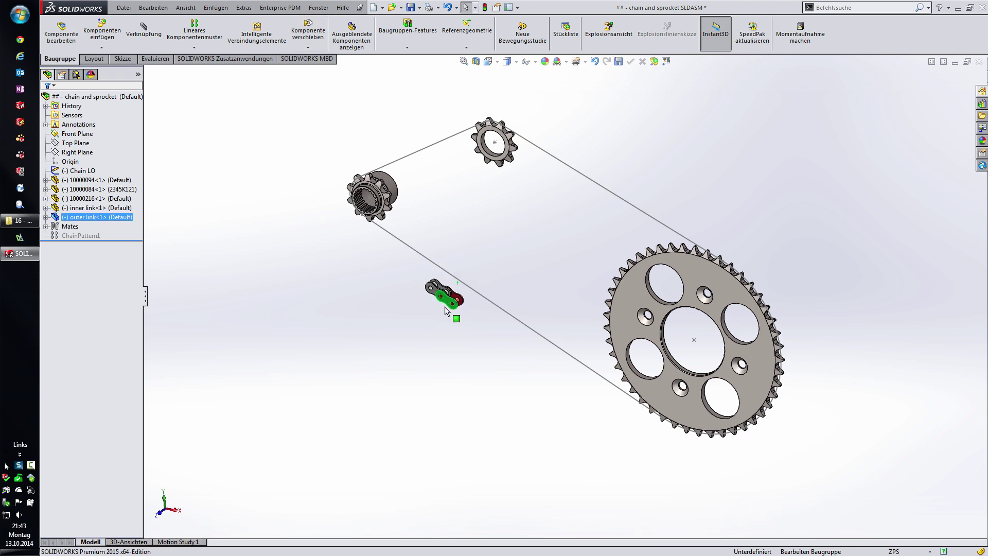
left_click(466, 342)
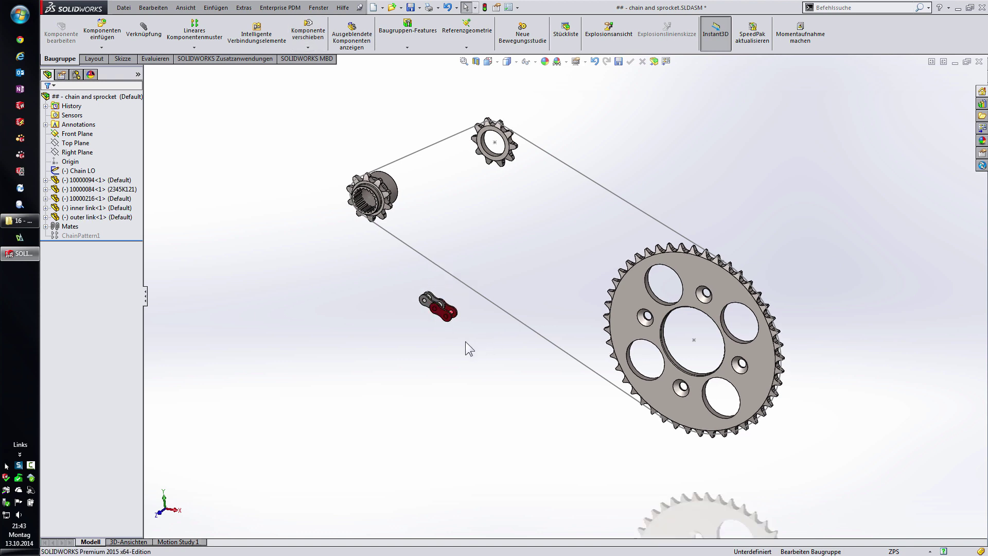
Step: Start a Chain Component Pattern (Kettenkomponentenmuster) using linkage spacing with two chain groups
key("s")
left_click(505, 363)
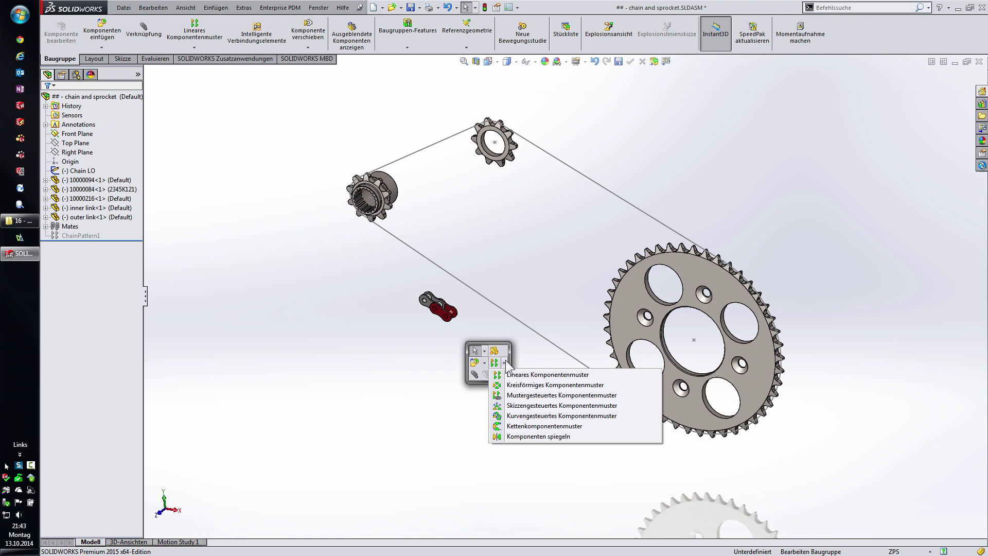
left_click(529, 427)
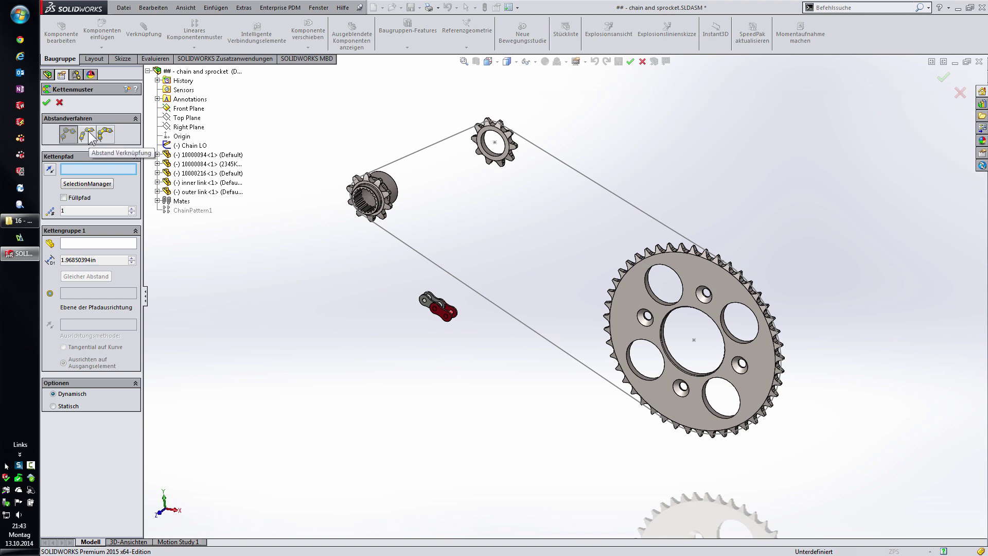
left_click(90, 137)
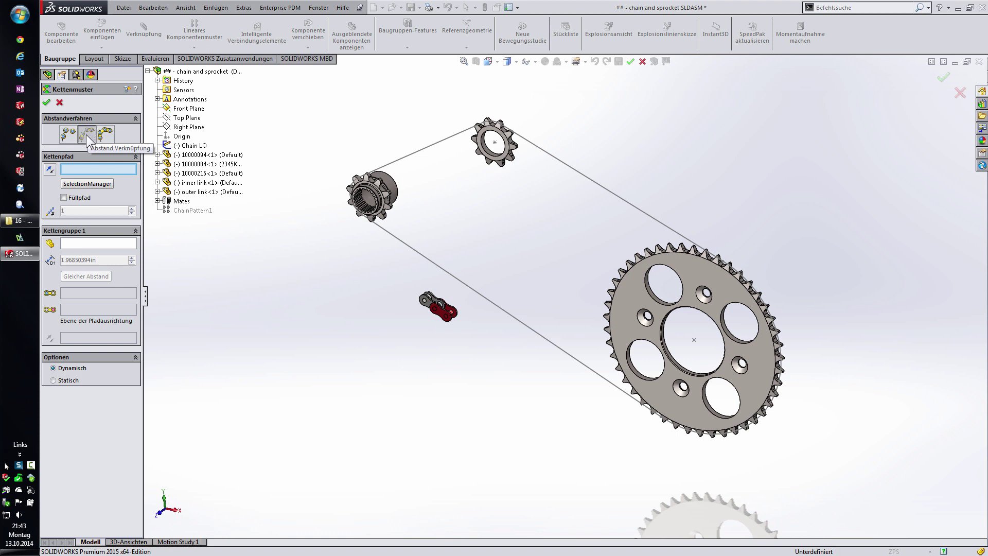
left_click(106, 135)
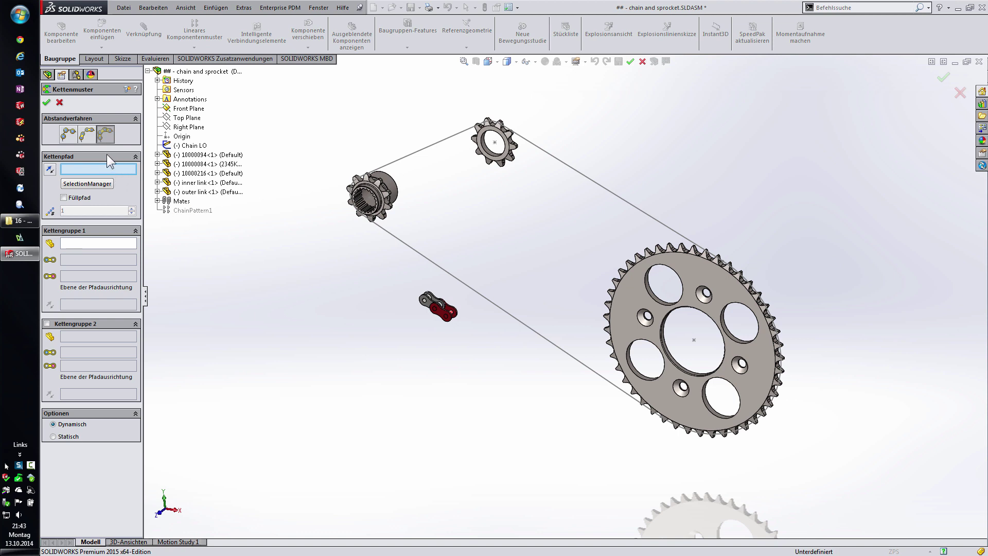
Step: Pick the closed loop around the three sprockets as the chain path
left_click(102, 184)
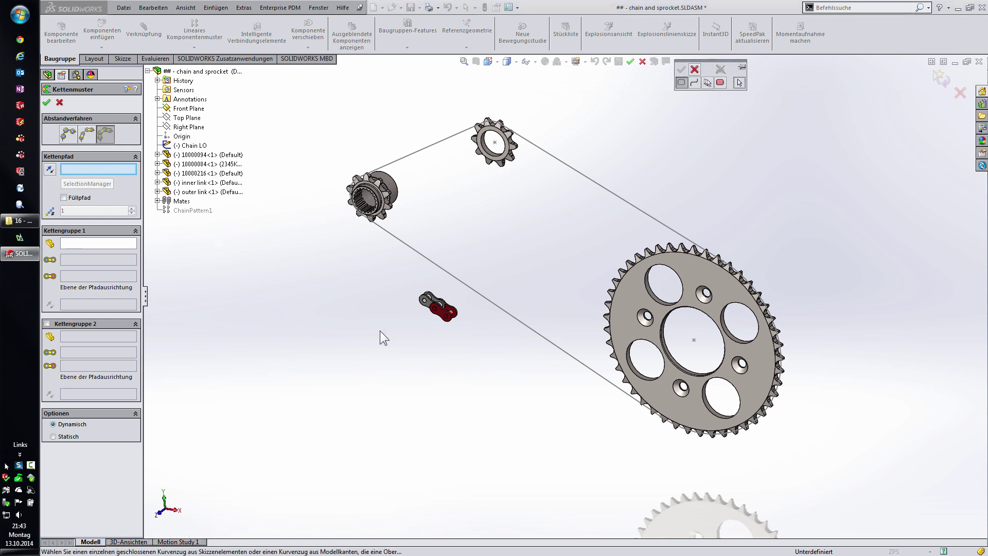
left_click(495, 308)
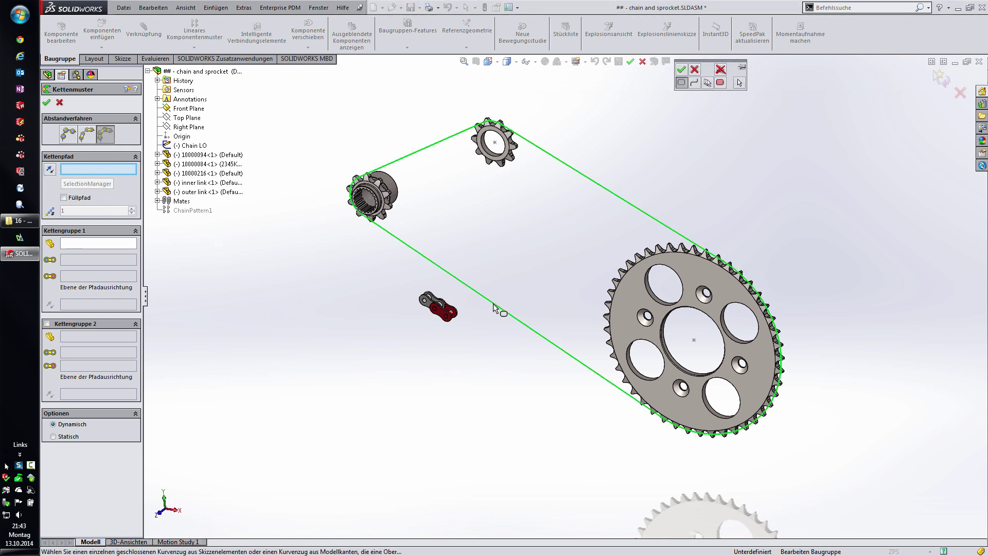
right_click(493, 304)
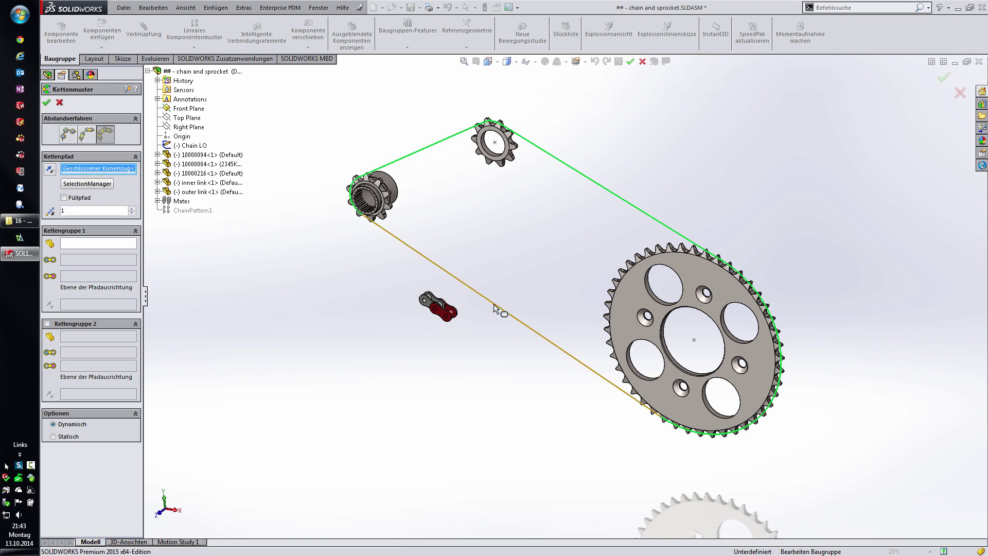
left_click(104, 244)
scroll(431, 326, "down", 3)
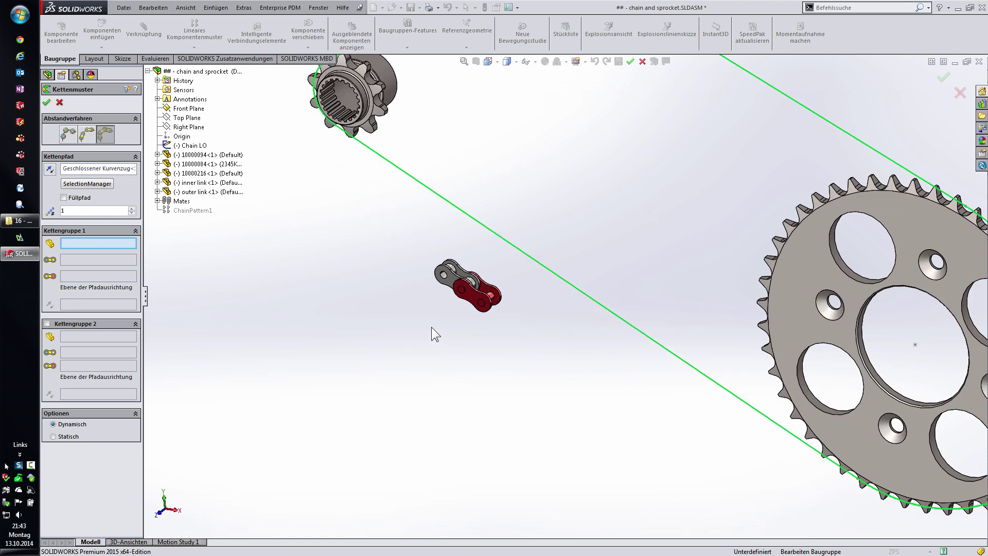
scroll(453, 288, "down", 2)
Step: Define chain group 1 with inner link<1>, its two pin faces and its Front Plane, then enable chain group 2
left_click(463, 267)
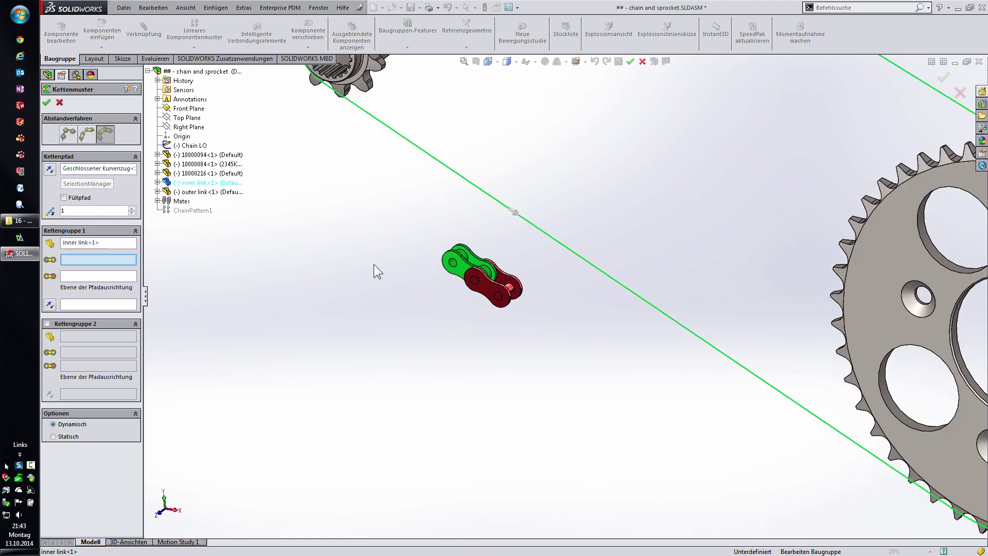
scroll(412, 260, "down", 2)
scroll(464, 262, "down", 1)
left_click(491, 265)
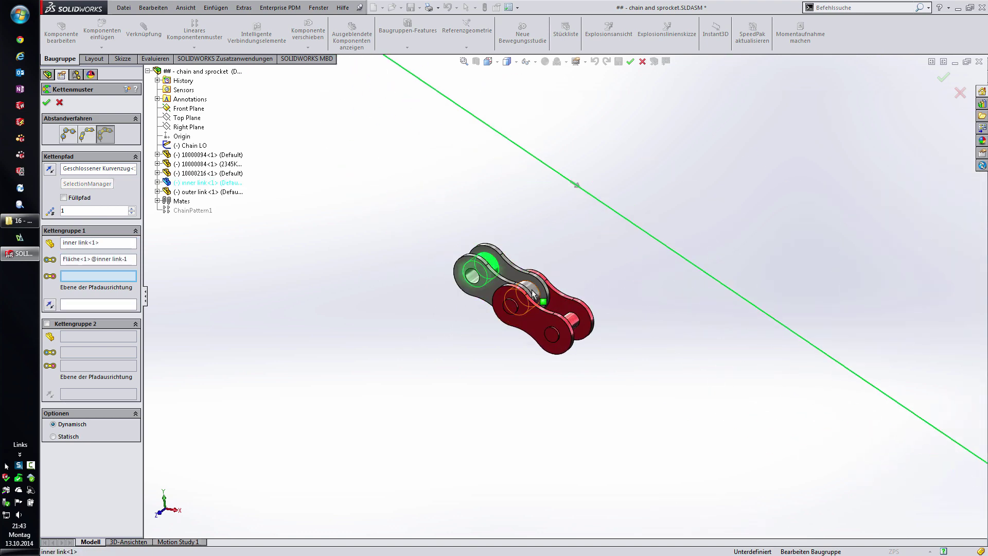
left_click(535, 294)
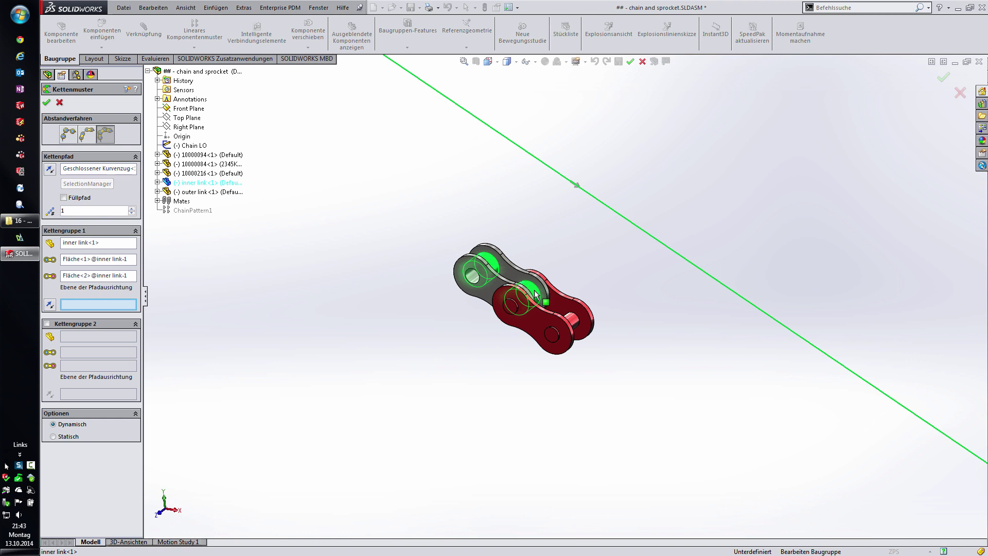
left_click(157, 182)
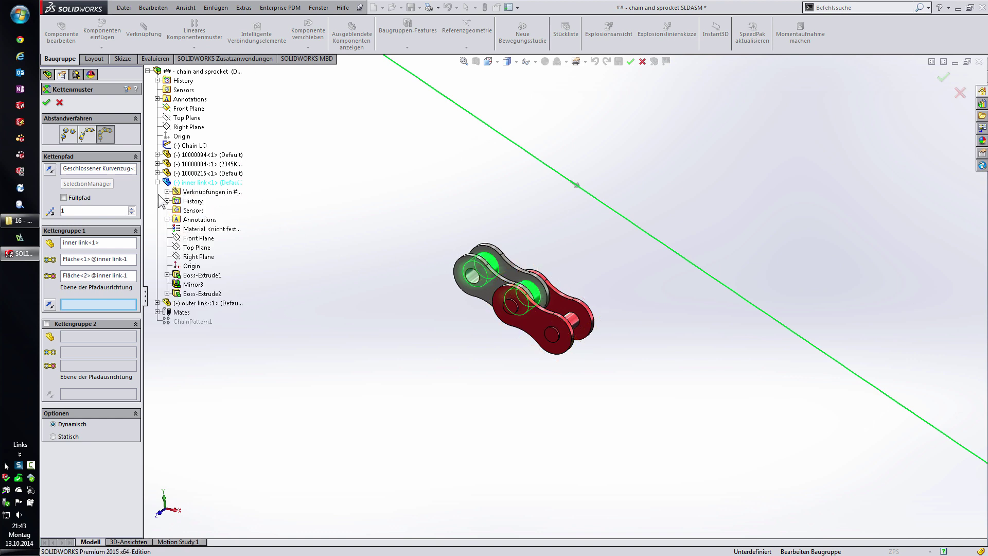
left_click(192, 238)
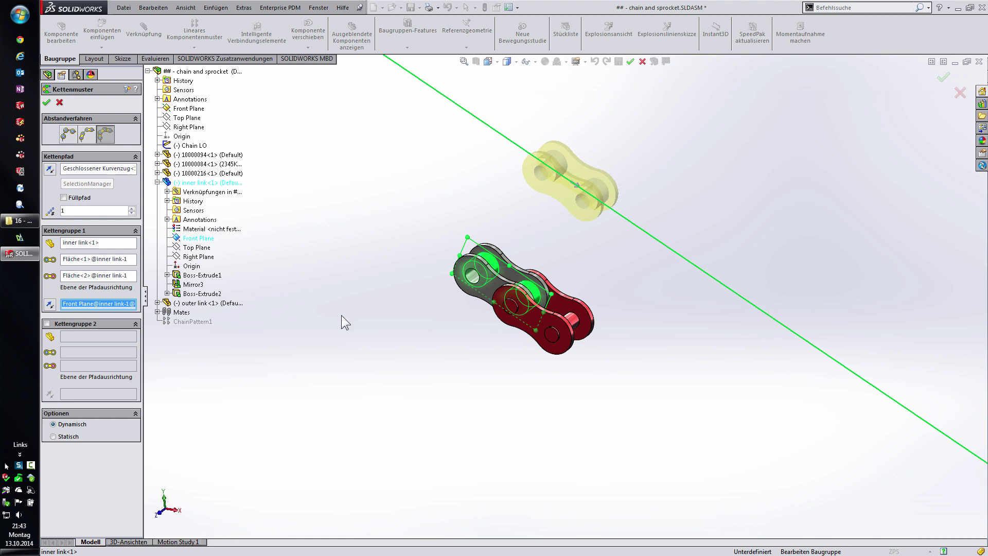
left_click(47, 324)
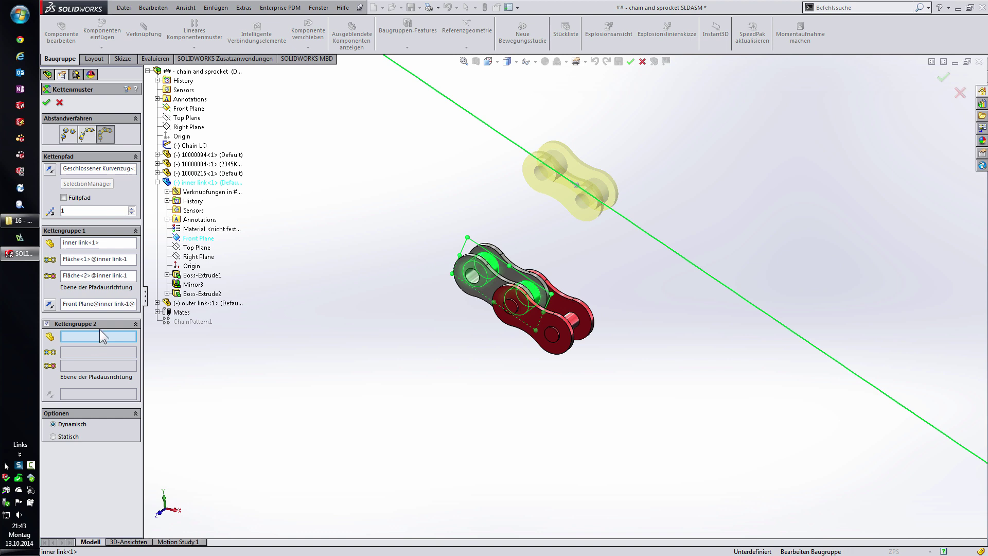
Step: Set chain group 2 to outer link<1>, its two pin-hole faces and its Front Plane
left_click(547, 300)
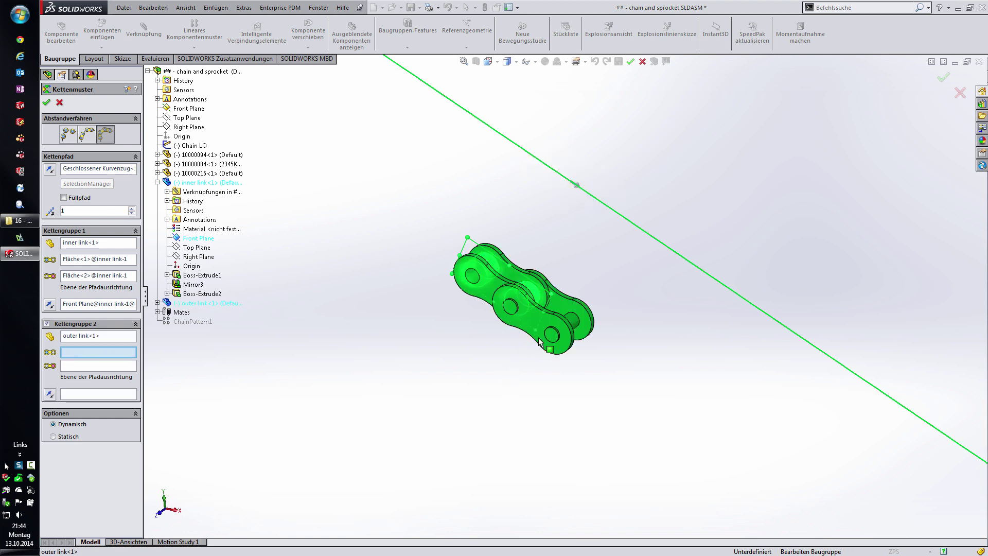
scroll(530, 317, "down", 3)
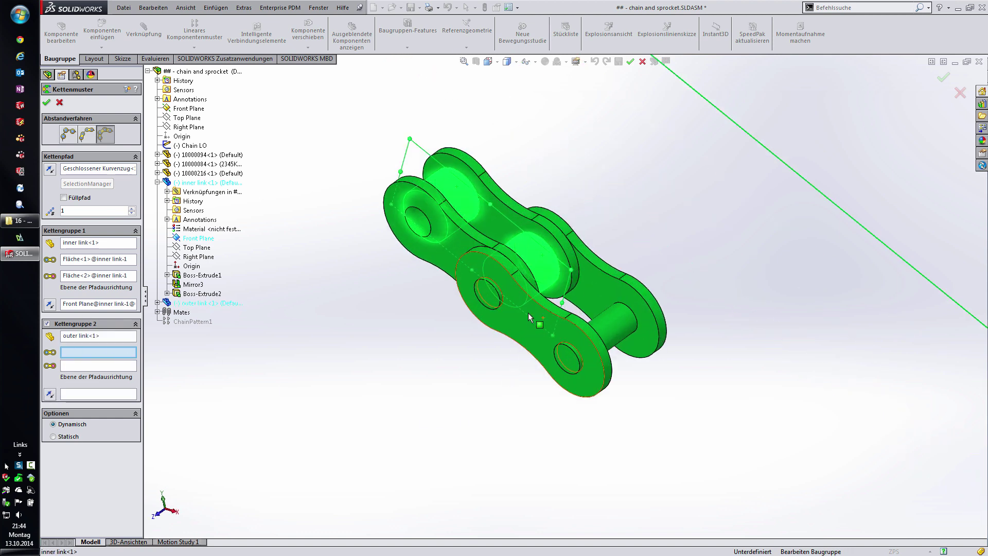
scroll(530, 317, "down", 2)
left_click(488, 279)
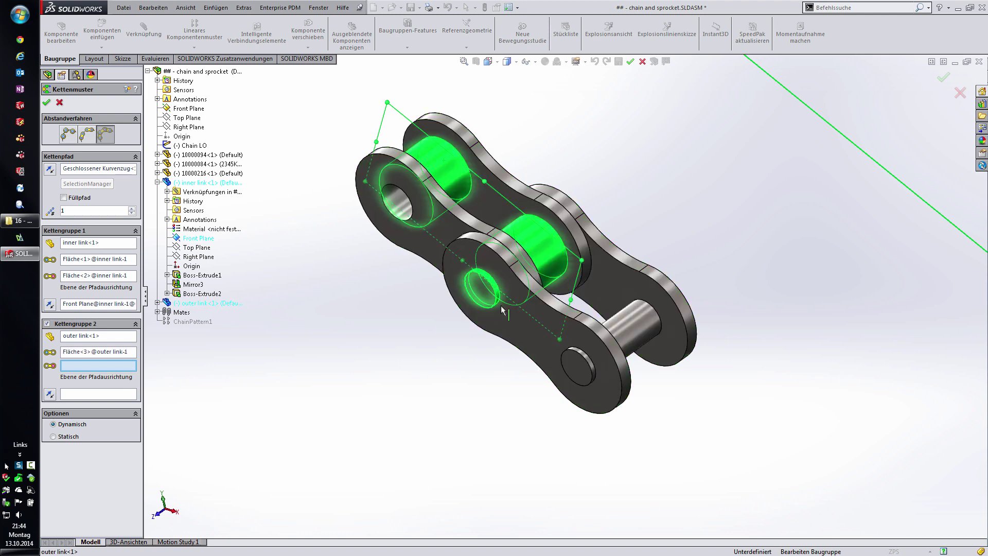
left_click(628, 332)
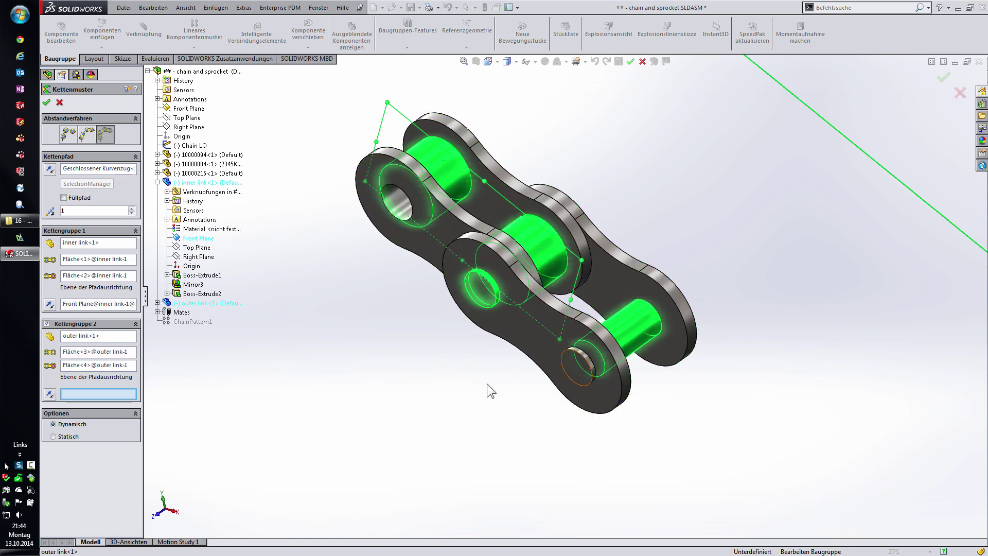
left_click(157, 304)
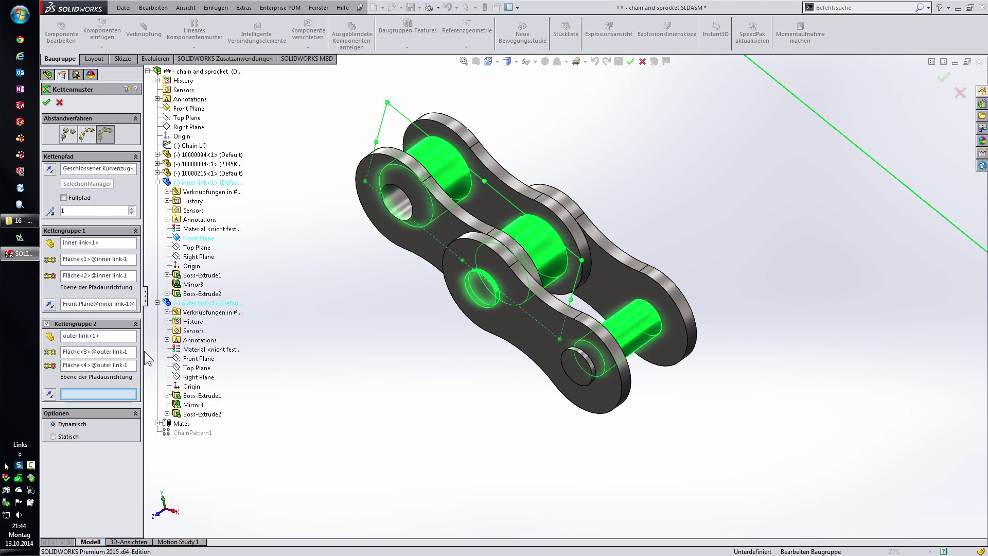
left_click(198, 358)
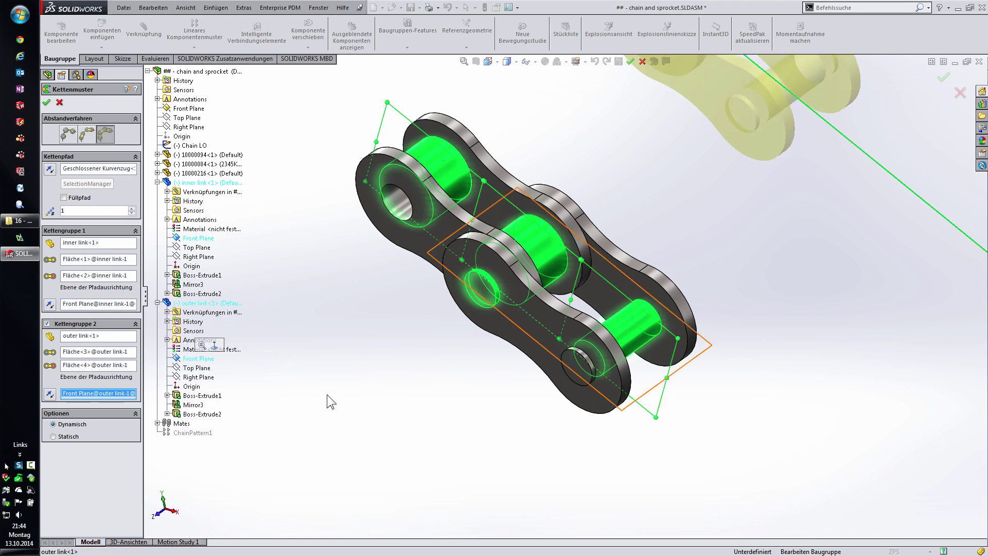
scroll(672, 428, "up", 5)
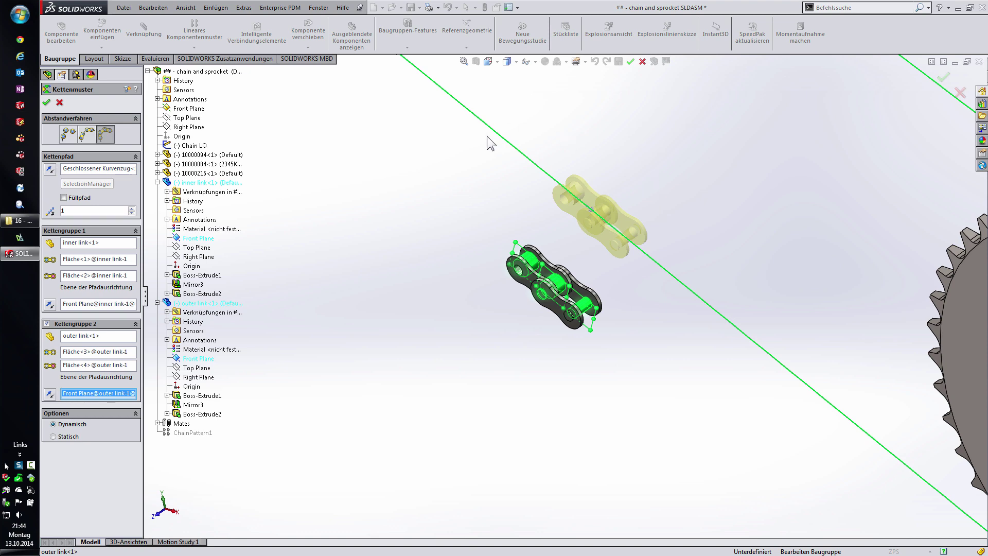
mouse_move(659, 298)
middle_mouse_down()
mouse_move(629, 348)
mouse_move(637, 294)
mouse_move(657, 298)
middle_mouse_up()
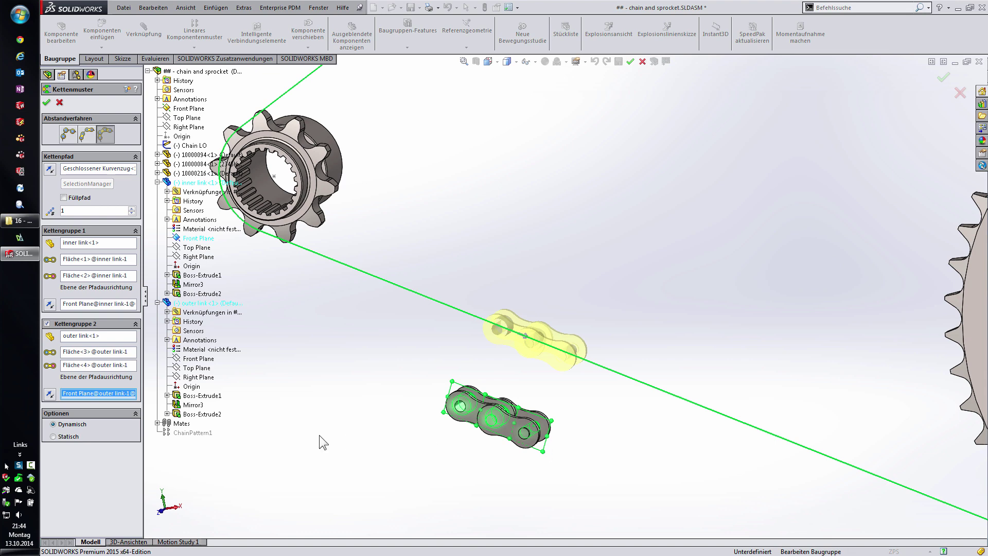
Step: Fill the path with 43 links, create the chain pattern, and drag a link to test it
left_click(64, 198)
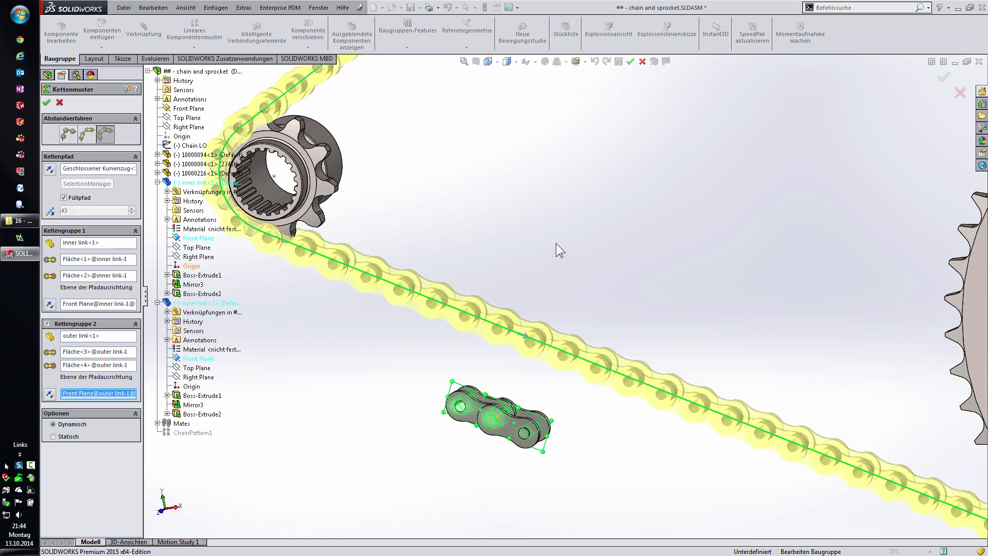
key("f")
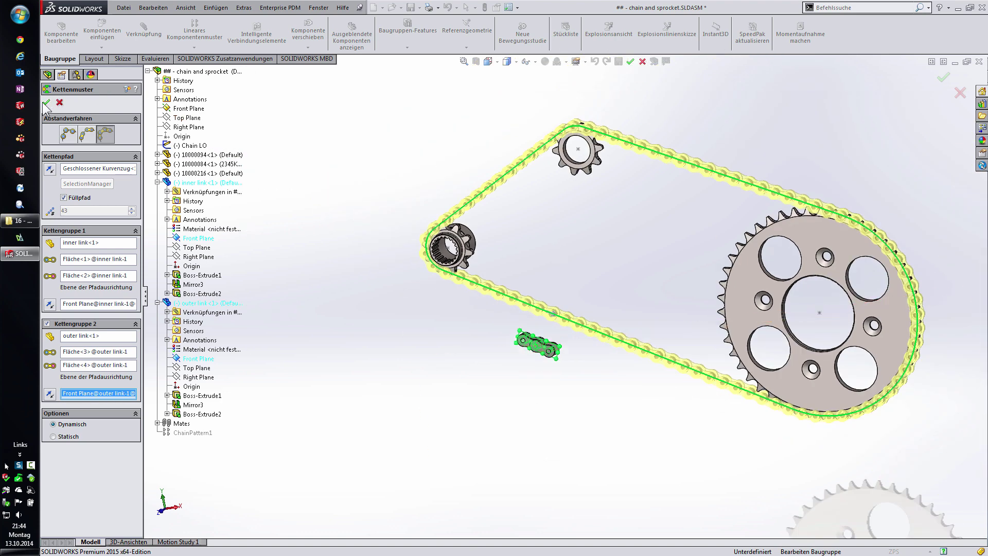
key("Return")
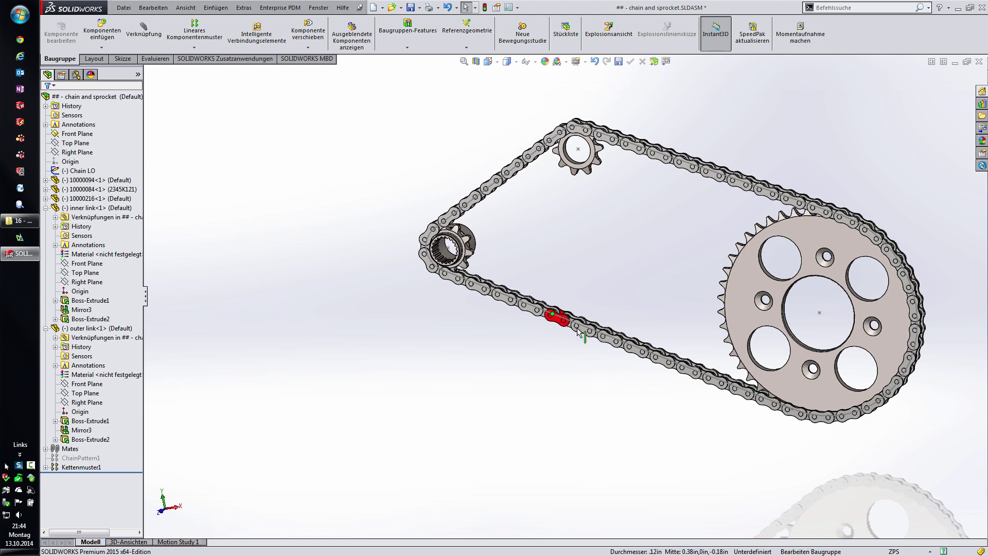
mouse_move(607, 345)
left_mouse_down()
mouse_move(555, 330)
mouse_move(683, 397)
left_mouse_up()
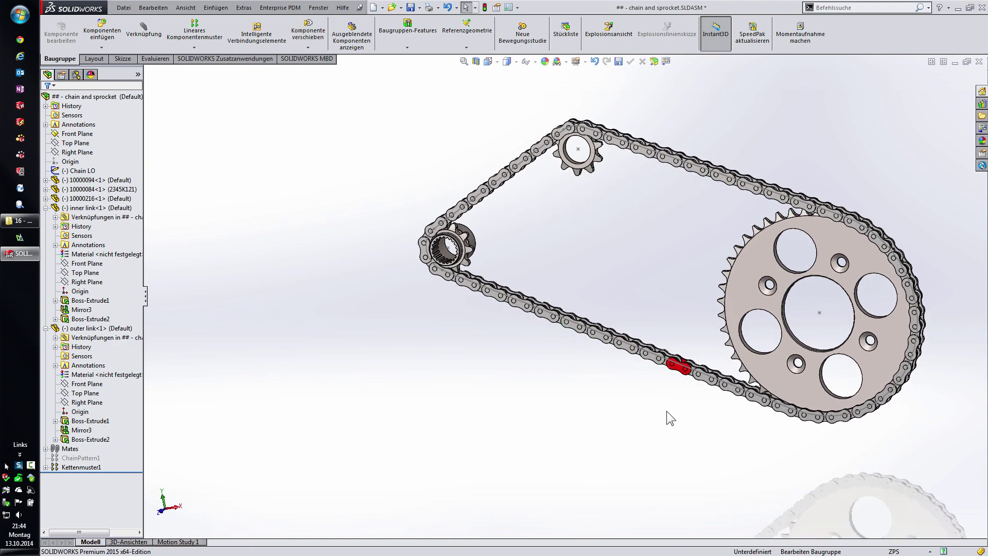
middle_click_drag(823, 428, 800, 318)
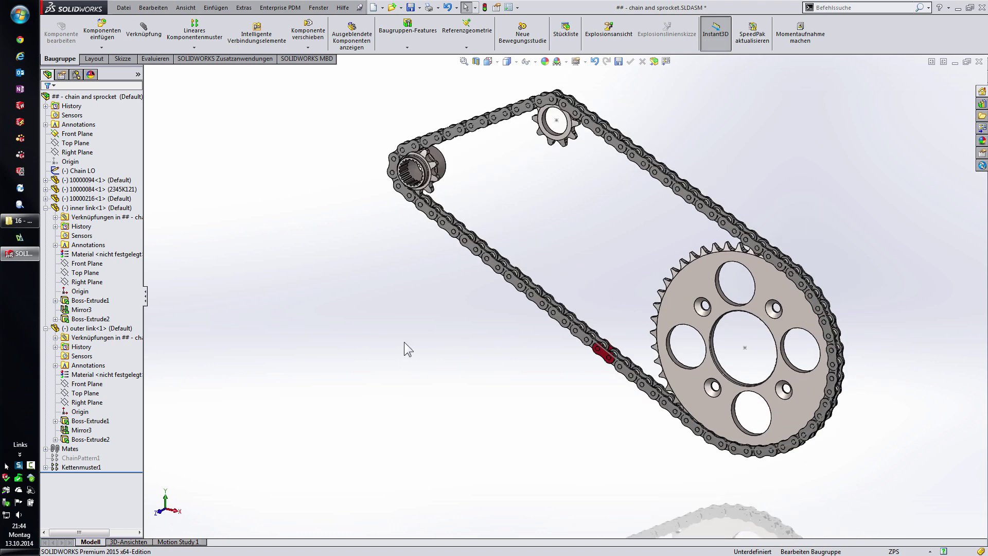
Step: Open the Energy chain-demo assembly from Recent Documents
key("r")
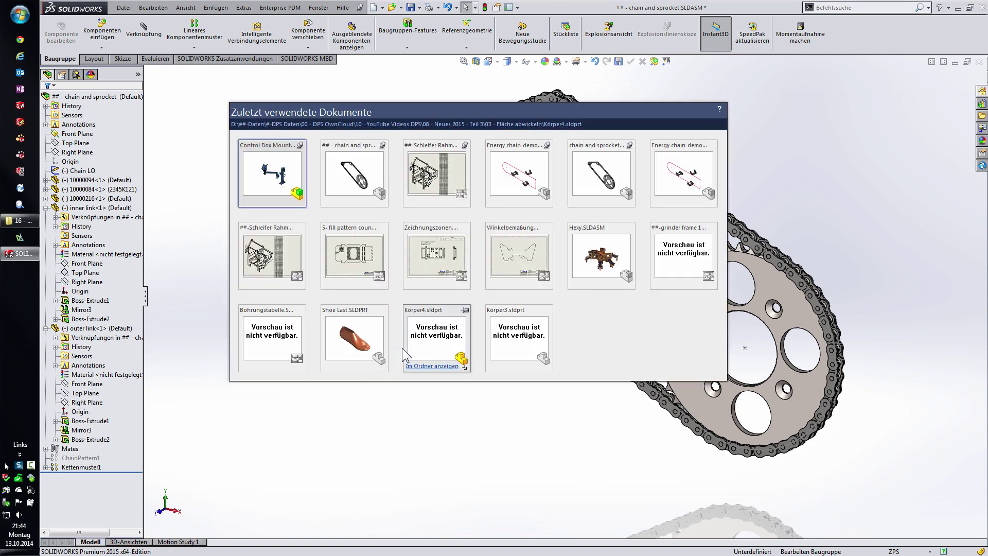
left_click(525, 172)
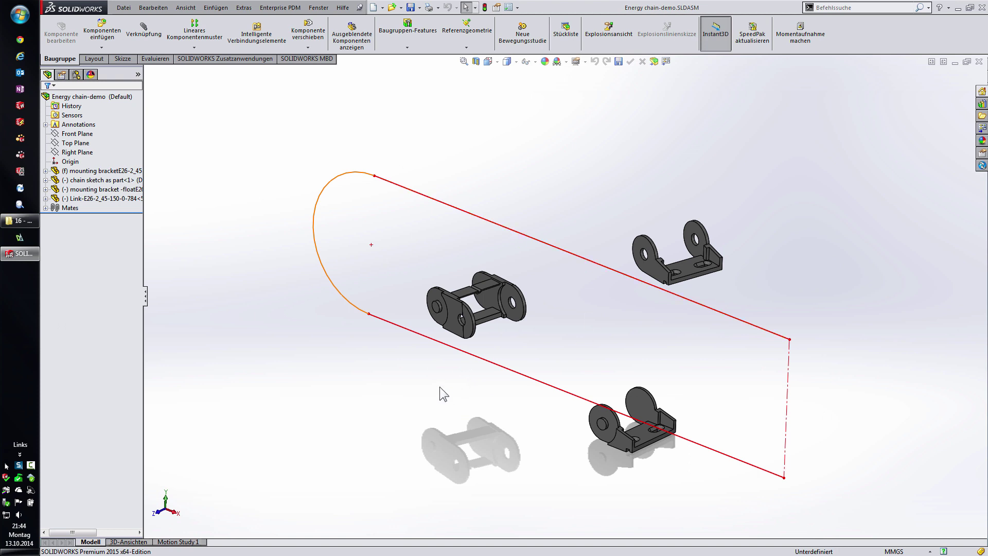
Step: Start a Chain Component Pattern using the open-loop sketch curve as its chain path
key("s")
left_click(478, 408)
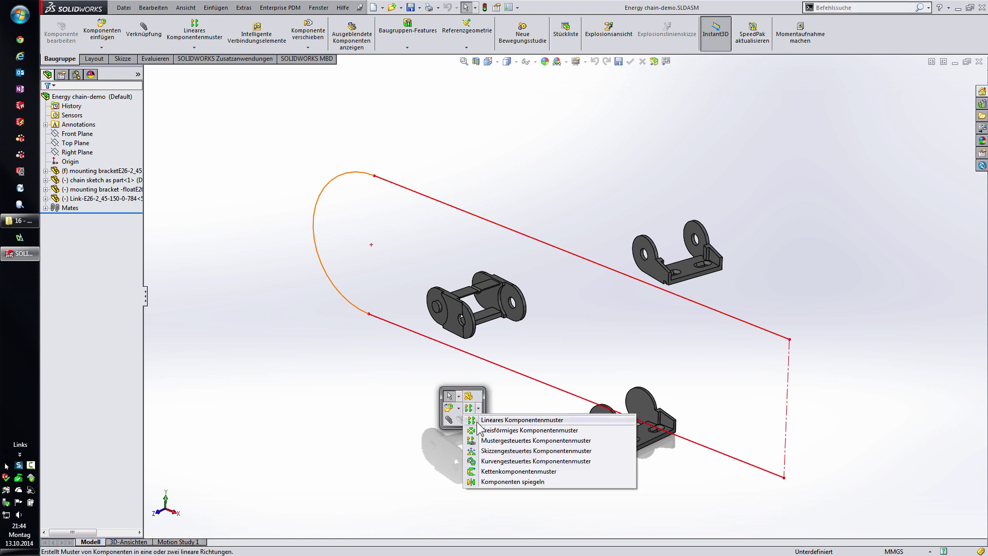
left_click(477, 471)
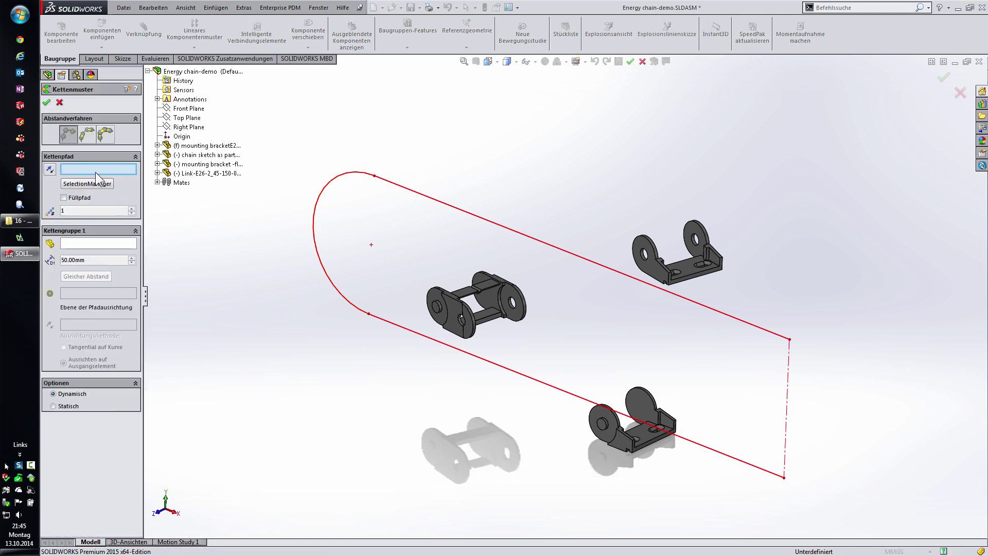
left_click(95, 182)
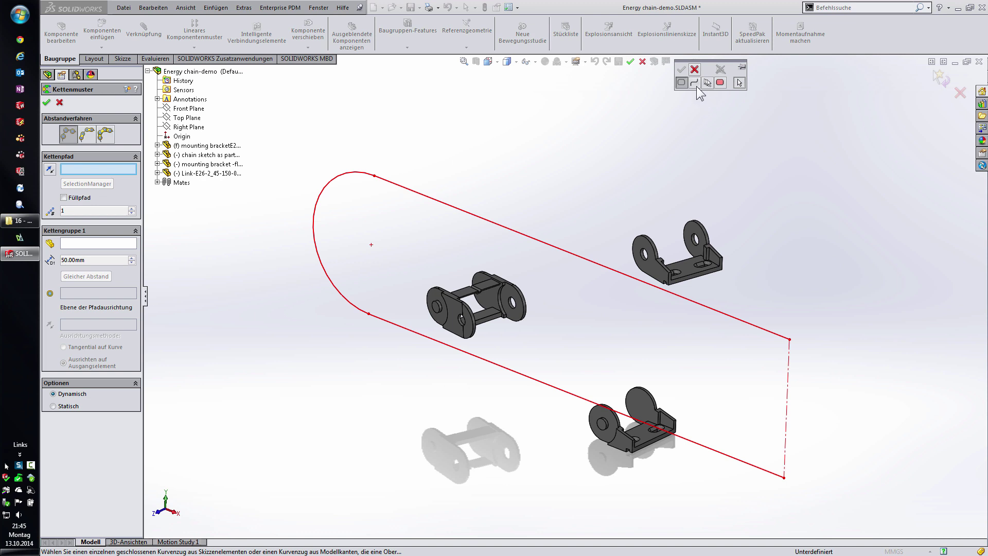
left_click(695, 83)
left_click(526, 238)
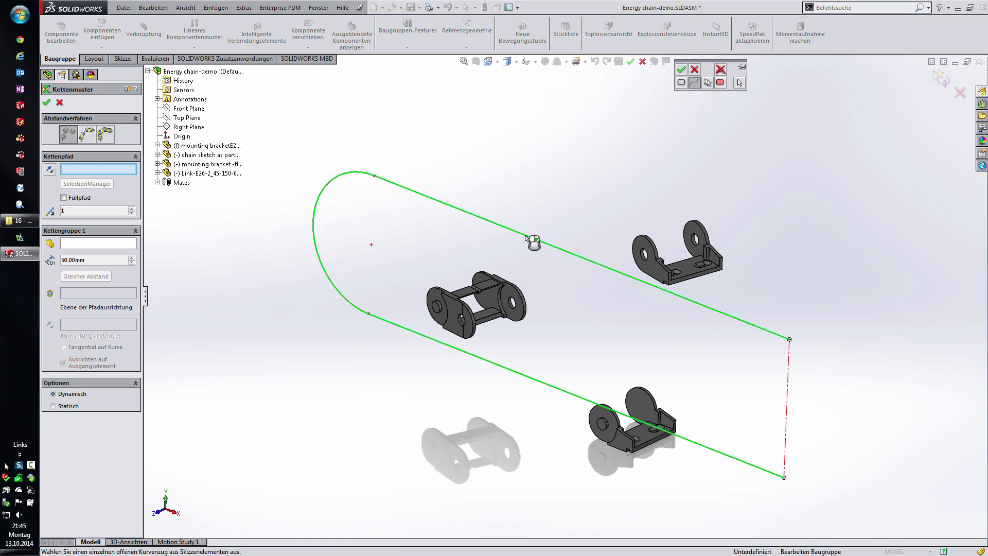
right_click(525, 234)
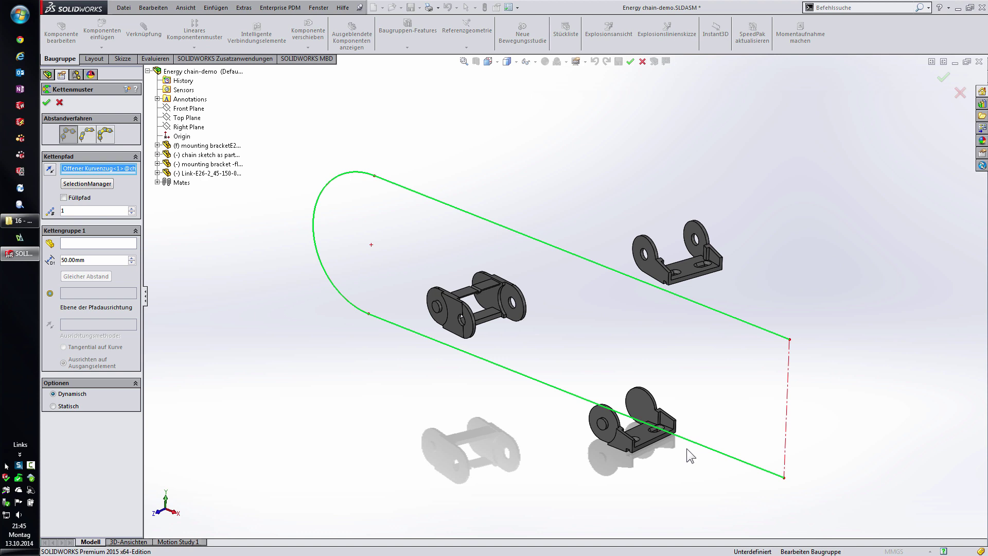
left_click(102, 244)
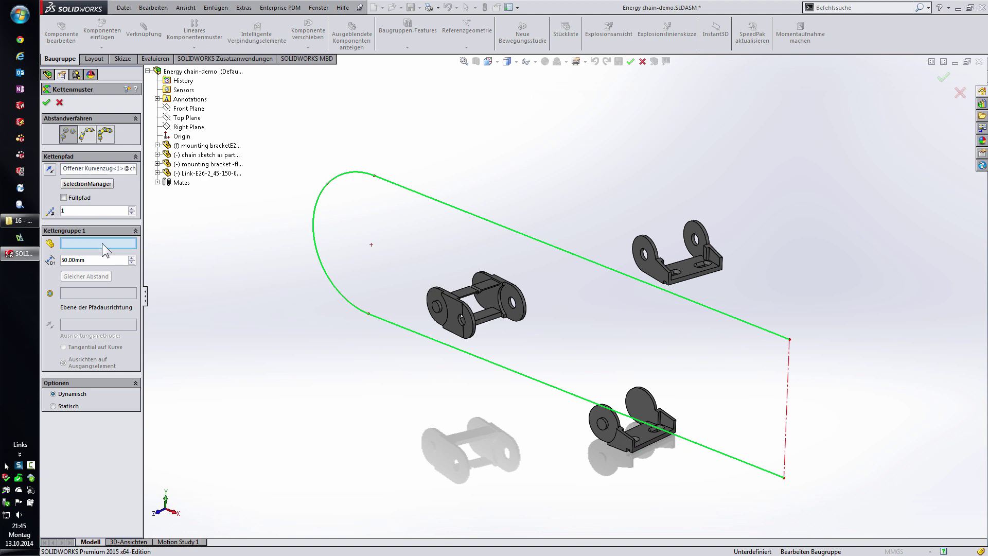
Step: Pattern the link component with Linkage spacing through its two pin hole faces
left_click(452, 323)
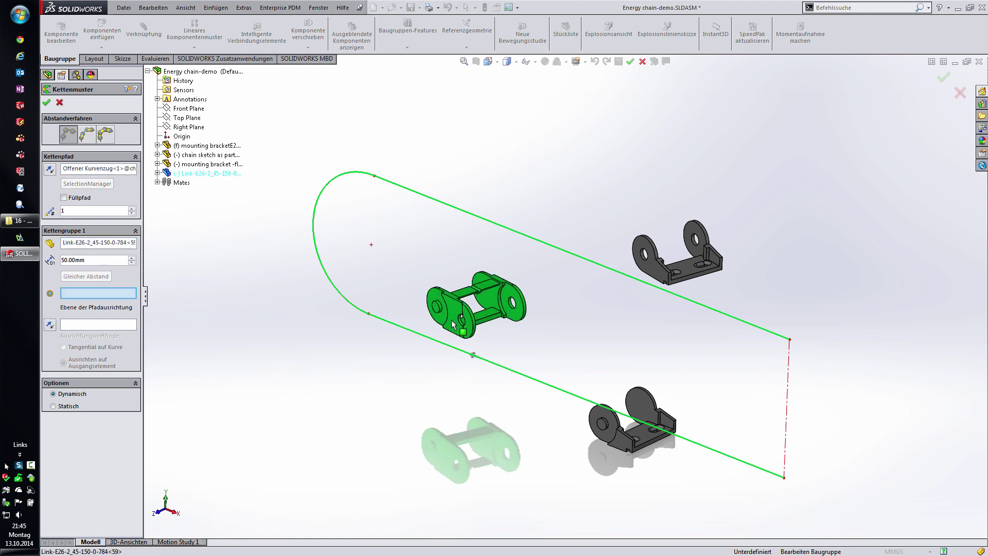
left_click(105, 135)
scroll(472, 329, "down", 2)
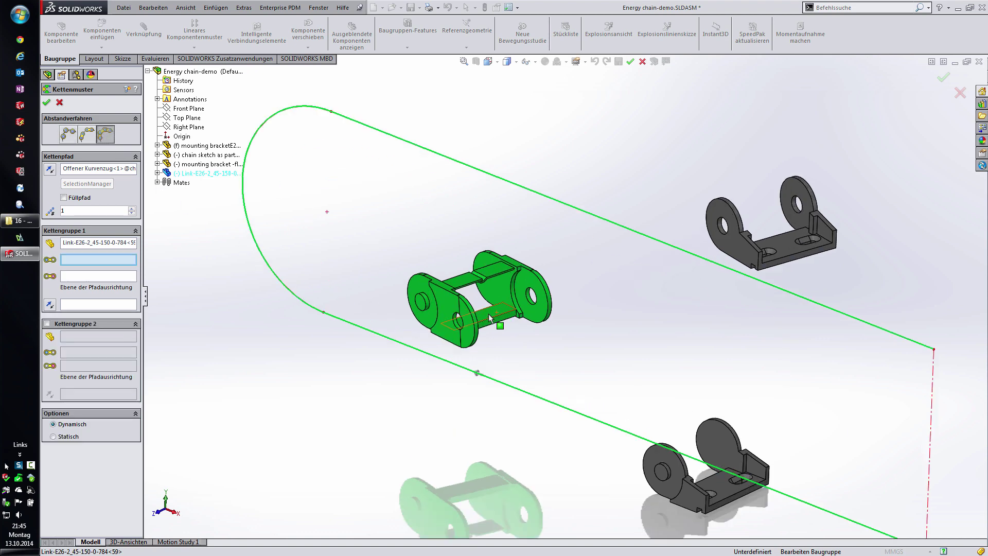
scroll(453, 348, "down", 4)
left_click(299, 278)
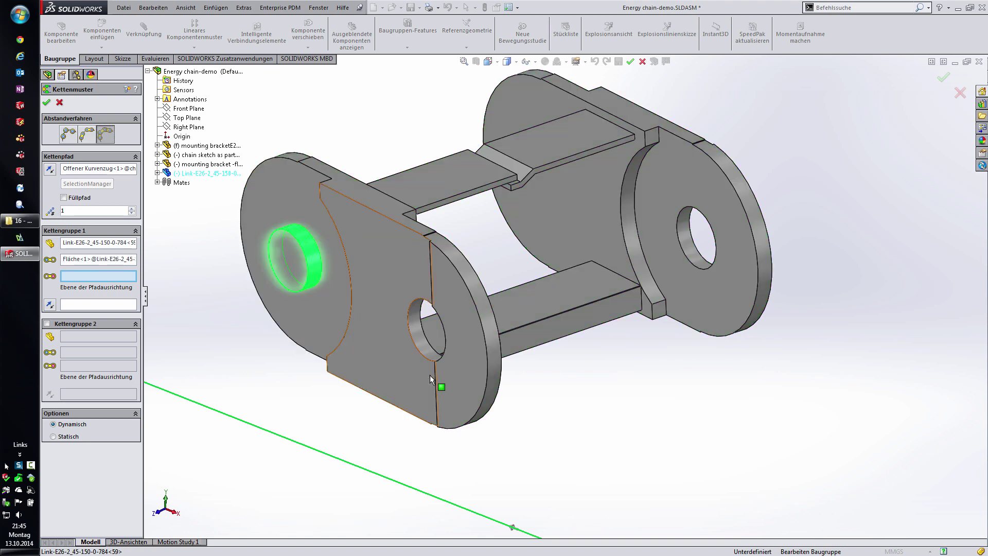
left_click(419, 339)
Step: Align the links to the link's Front Plane and create 14 instances
scroll(414, 365, "up", 5)
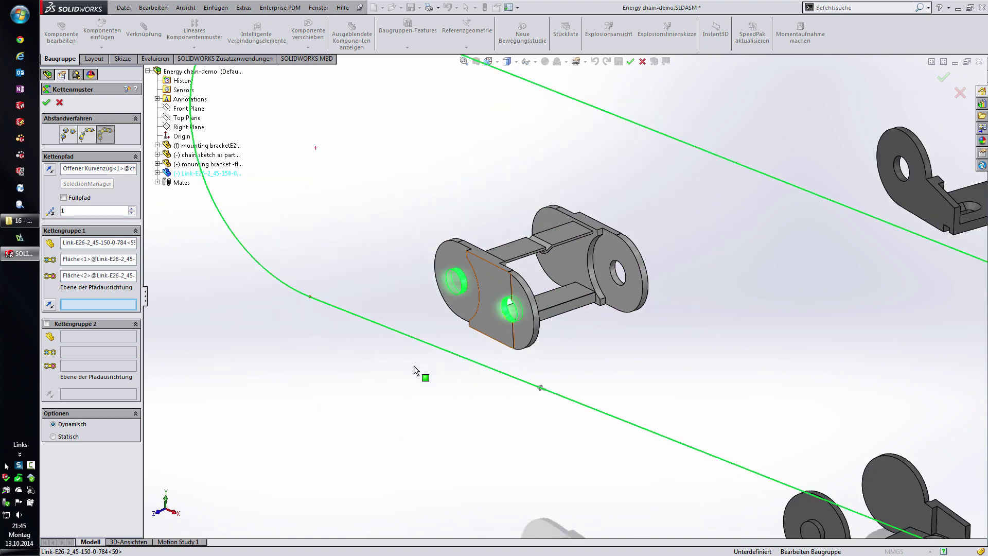
left_click(157, 174)
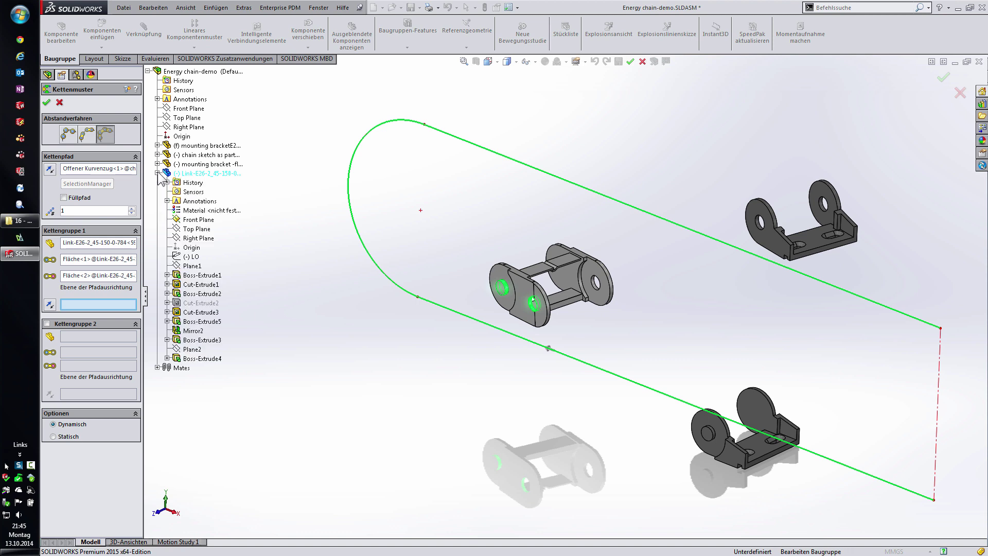
left_click(199, 221)
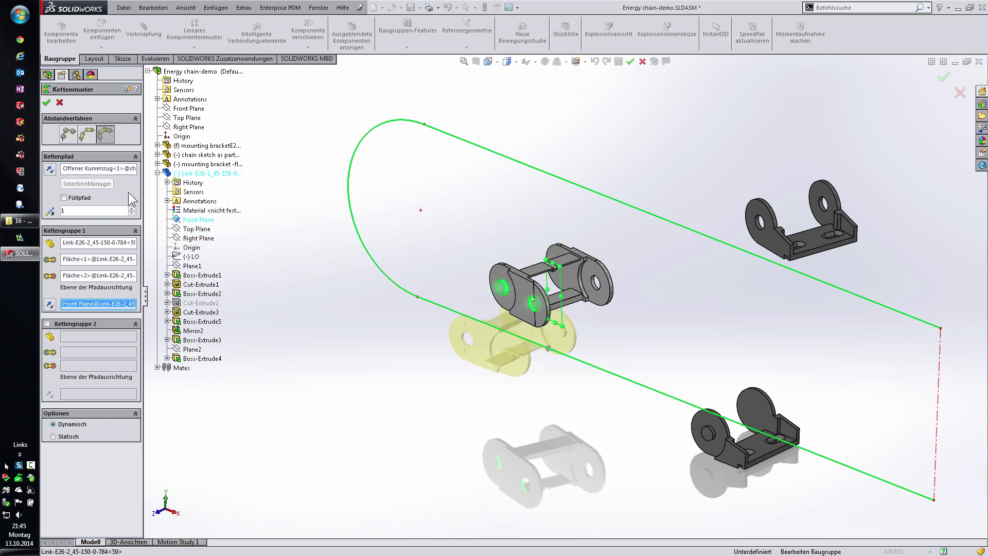
double_click(111, 211)
type("1")
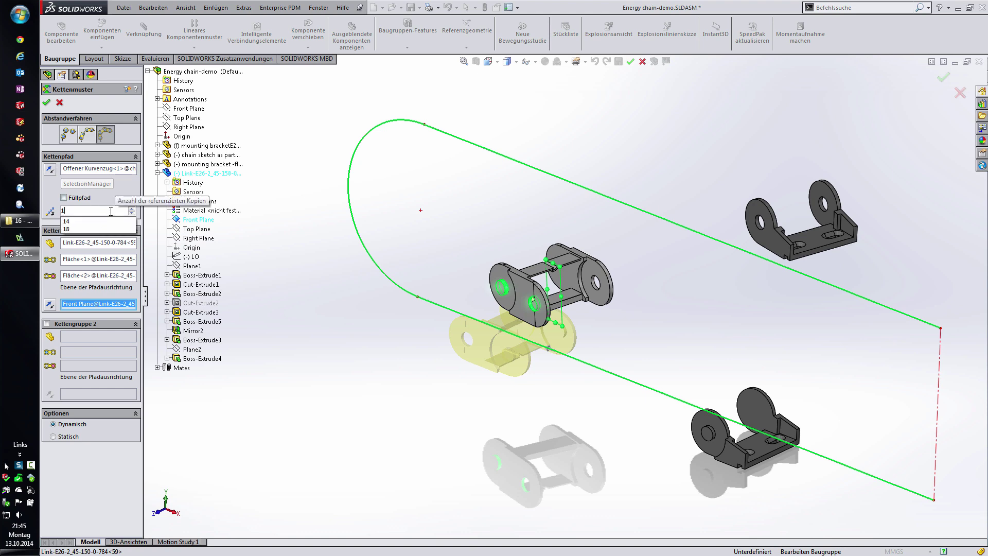
type("4")
key("Return")
mouse_move(507, 408)
middle_mouse_down()
mouse_move(557, 380)
mouse_move(476, 395)
middle_mouse_up()
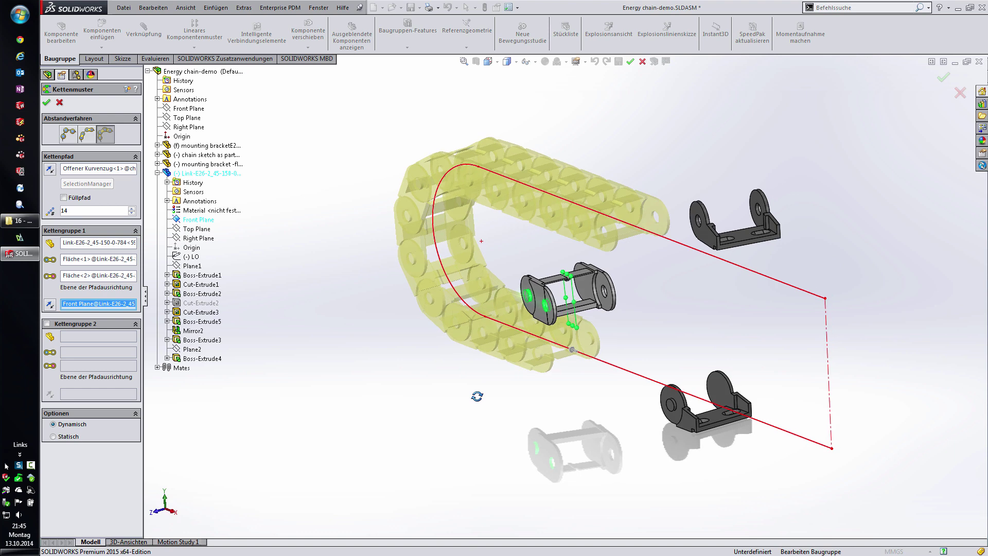
left_click(47, 102)
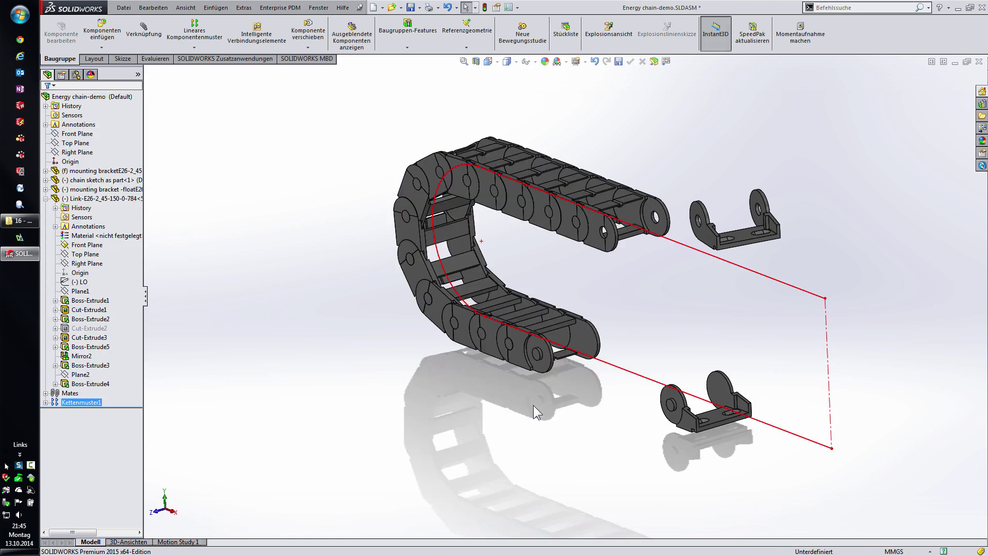
Step: Mate the end link's pin hole concentric with the lower bracket's hole
middle_click_drag(534, 406, 553, 376)
left_click_drag(536, 351, 626, 395)
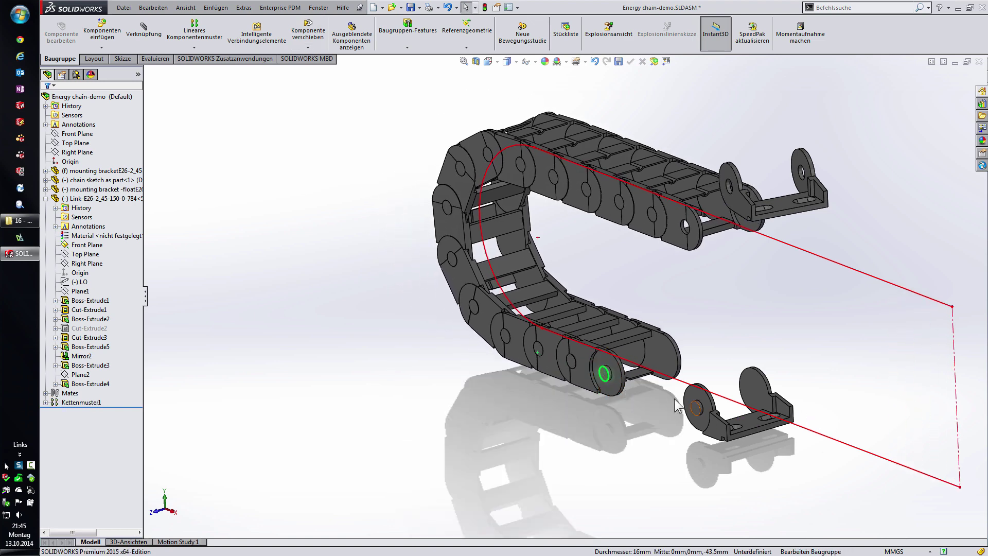
scroll(677, 404, "down", 5)
left_click(504, 332)
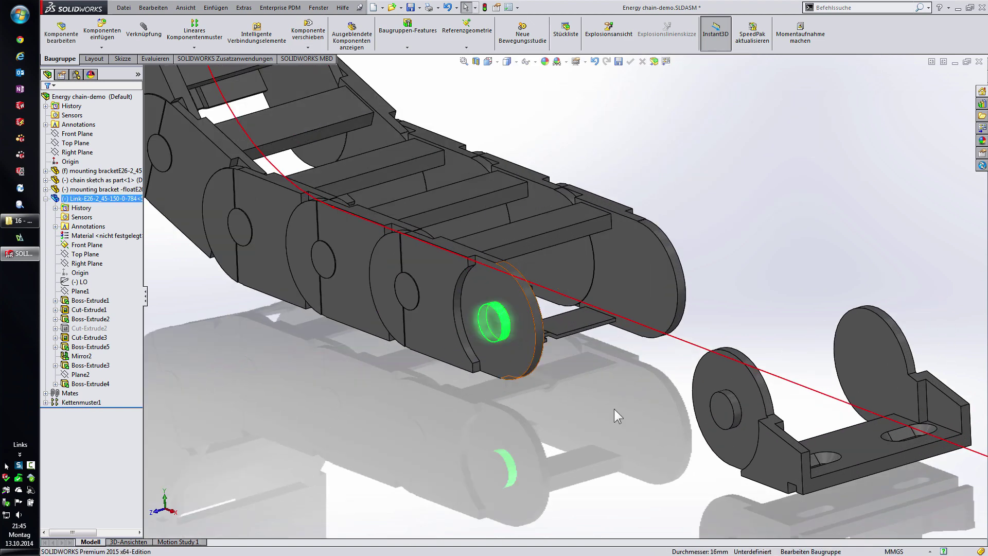
left_click(739, 417, "ctrl")
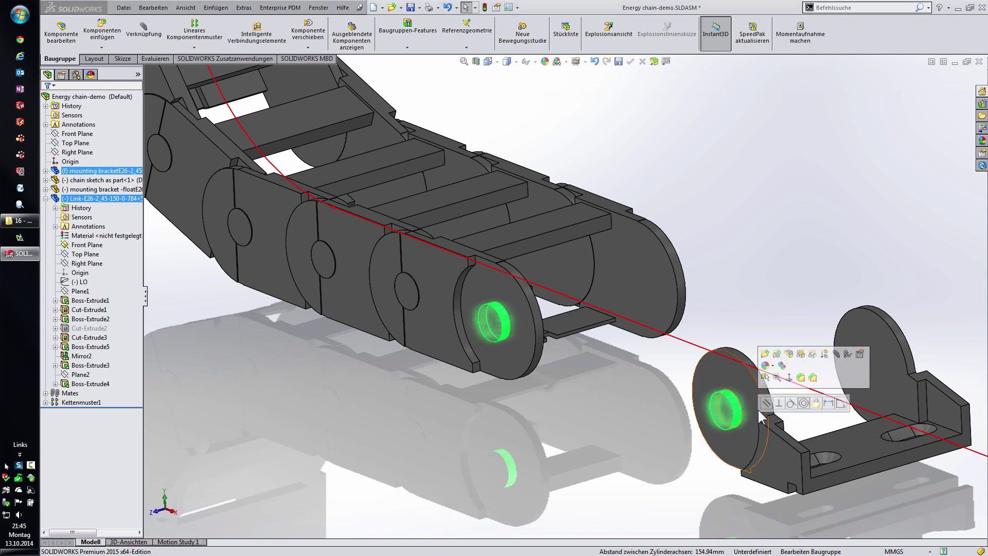
left_click(804, 410)
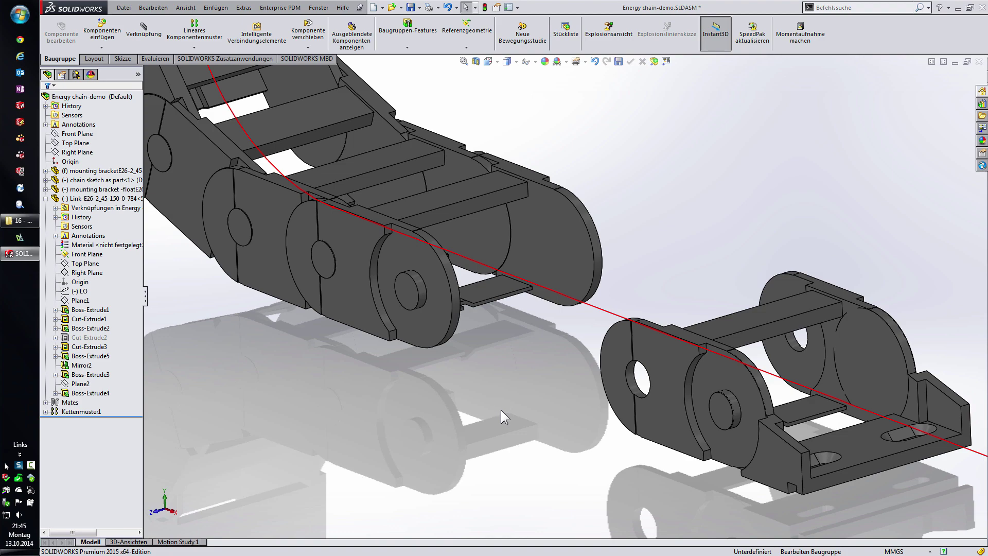
Step: Show the whole chain in front view and select the pin hole at its upper end
key("f")
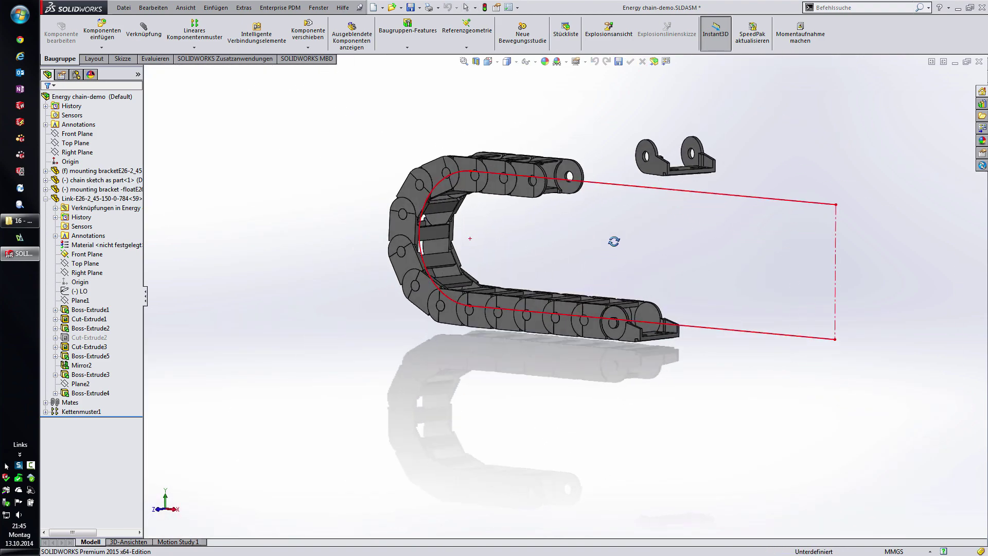
key("ctrl+1")
scroll(675, 222, "down", 2)
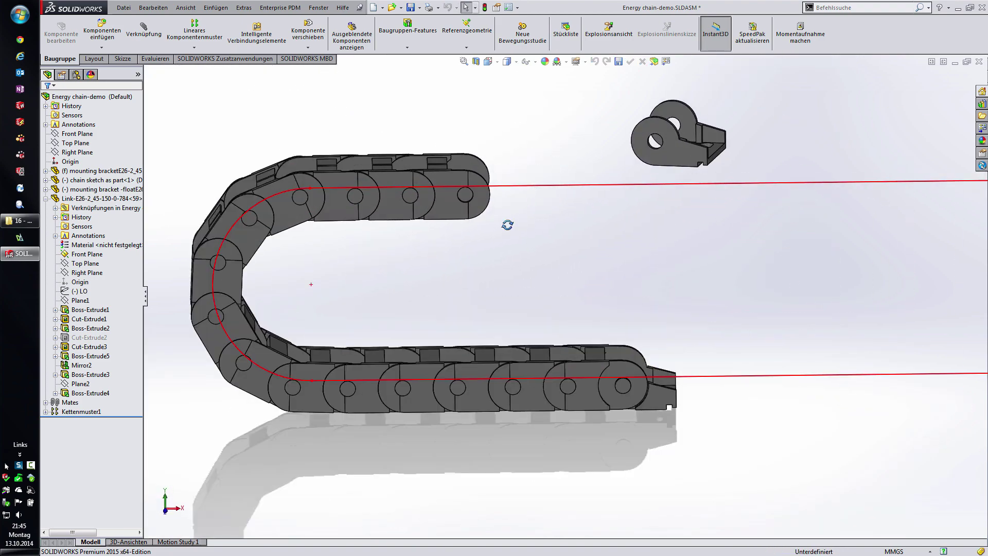
scroll(507, 225, "down", 1)
scroll(463, 221, "down", 2)
scroll(484, 239, "down", 1)
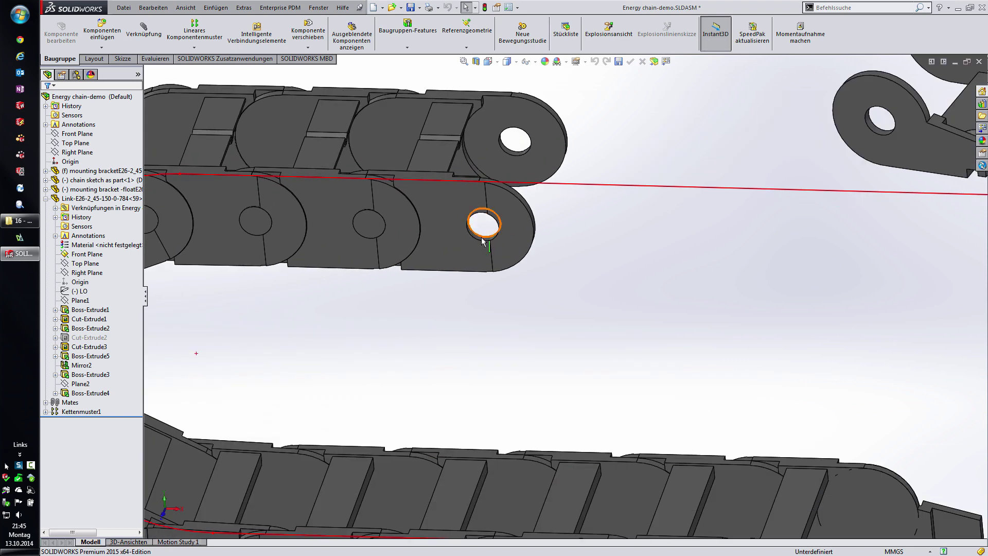
left_click(484, 241)
key("f")
scroll(541, 234, "down", 3)
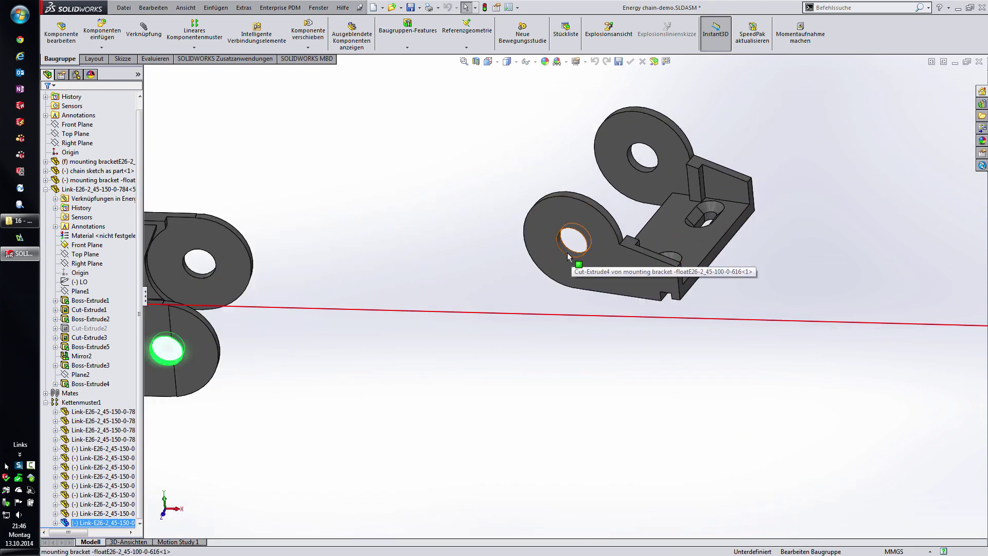
Step: Mate the upper bracket concentric with the last link and coincident to its face
left_click(568, 256)
left_click(632, 219)
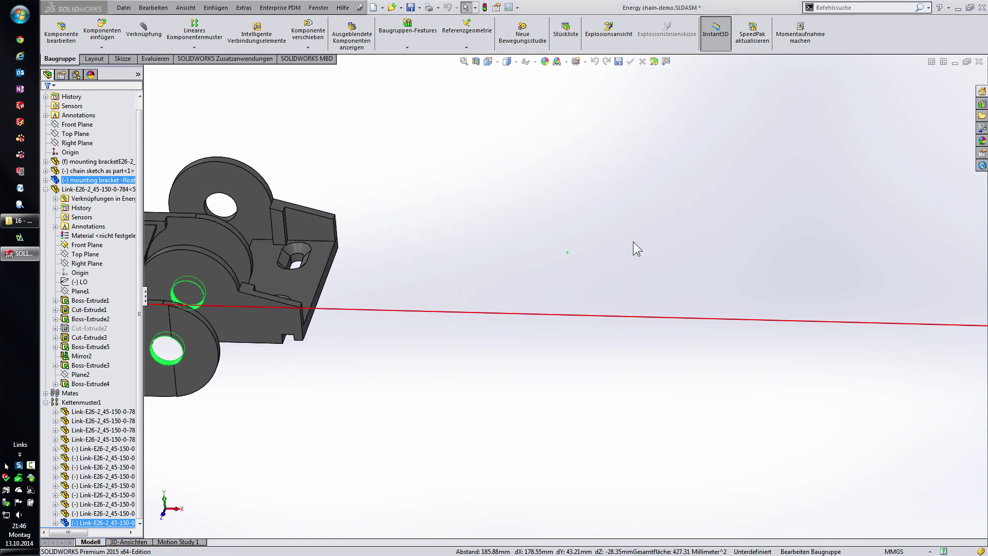
left_click(249, 321)
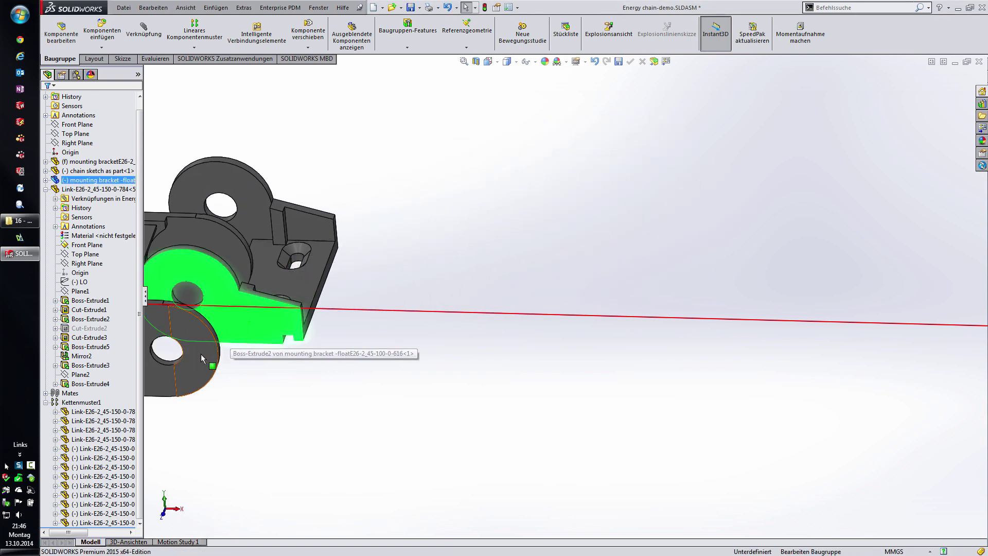
left_click(201, 359)
left_click(198, 342)
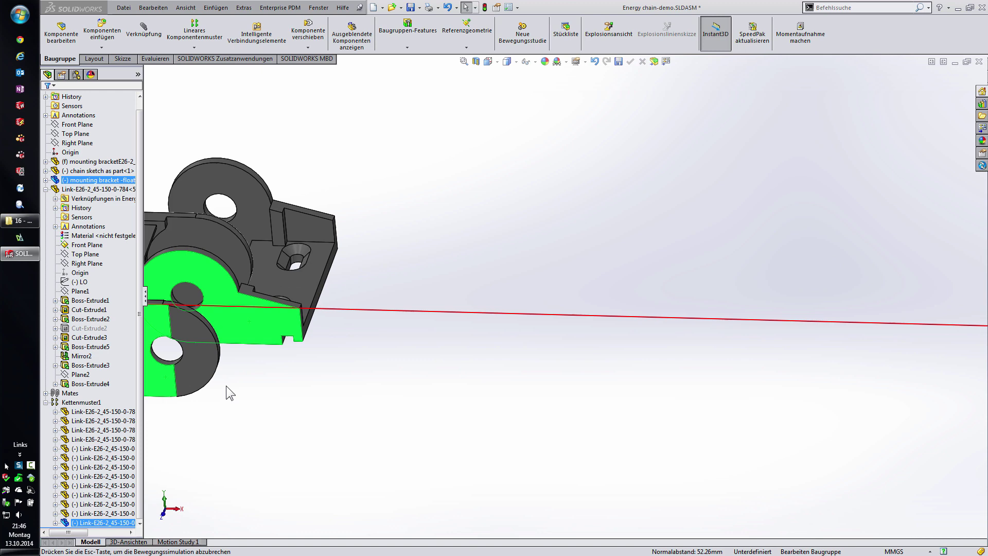
Step: Hide the chain path sketch and drag the chain's free end to the right
left_click(308, 413)
key("f")
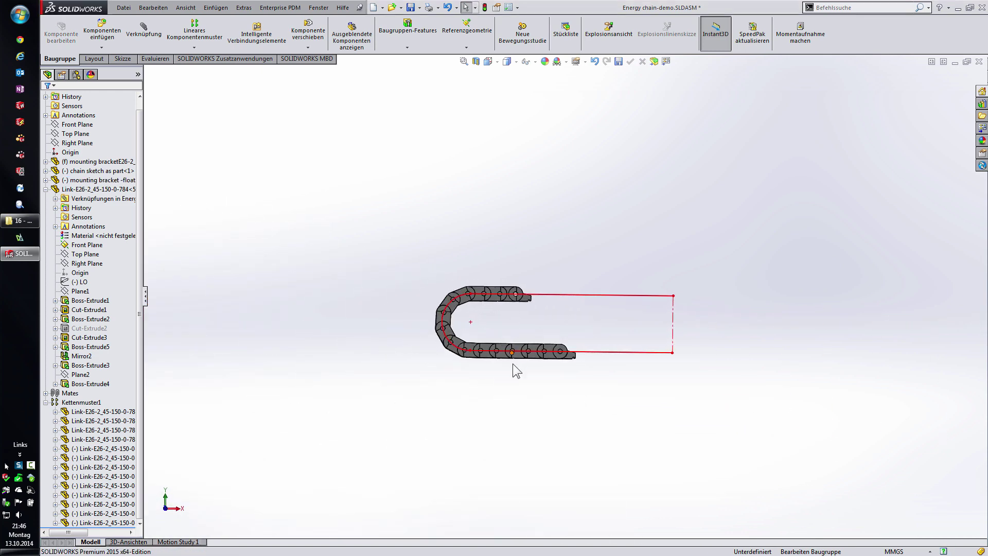
scroll(513, 363, "down", 3)
scroll(515, 368, "up", 1)
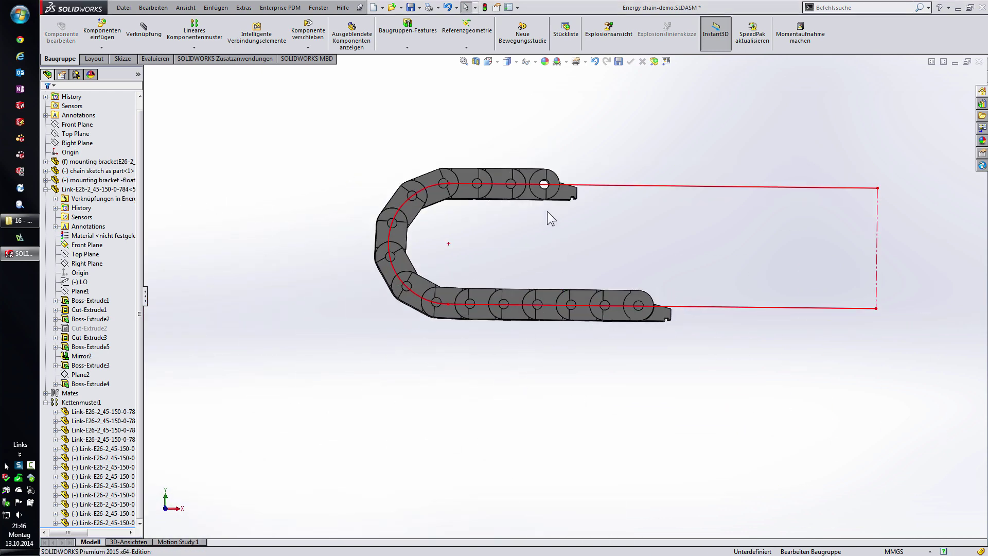
right_click(595, 187)
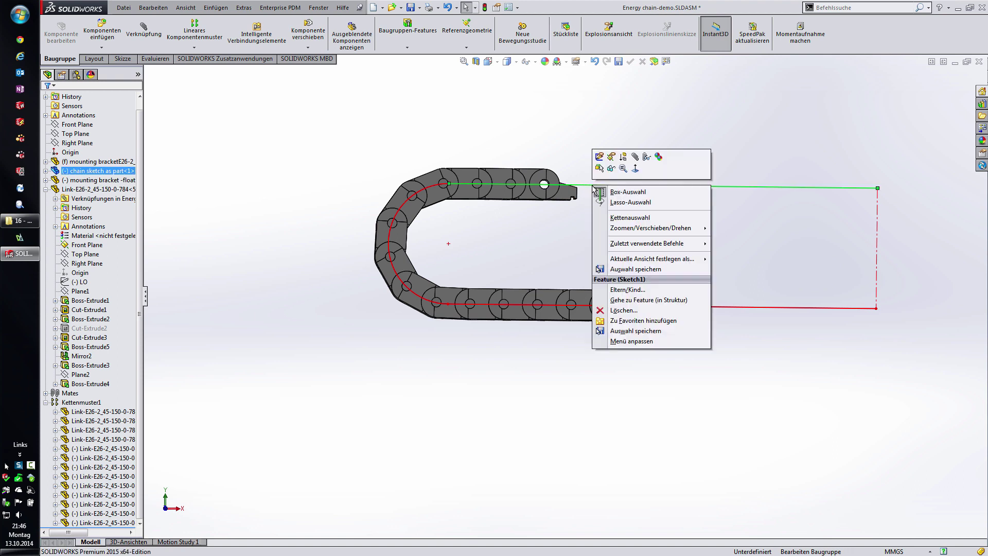
left_click(631, 191)
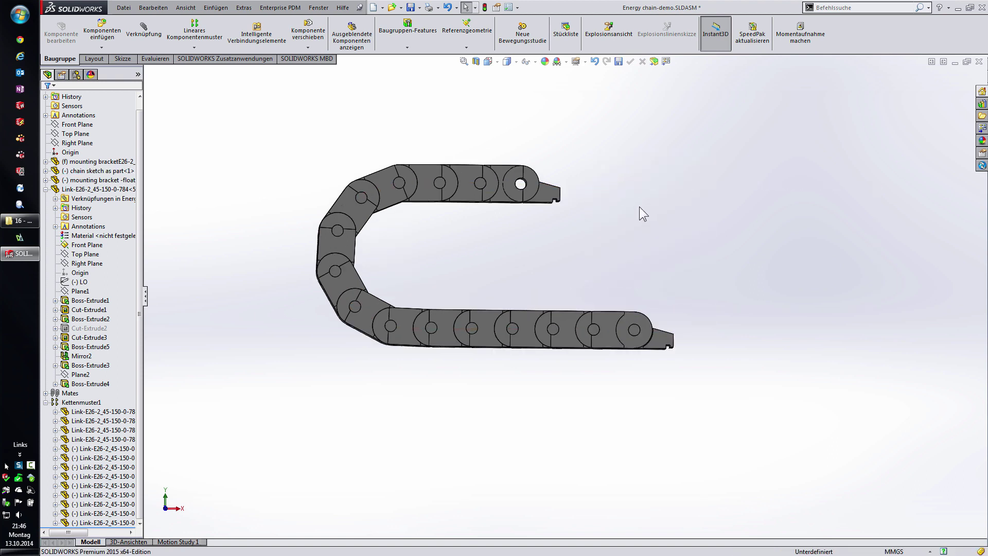
scroll(639, 206, "up", 2)
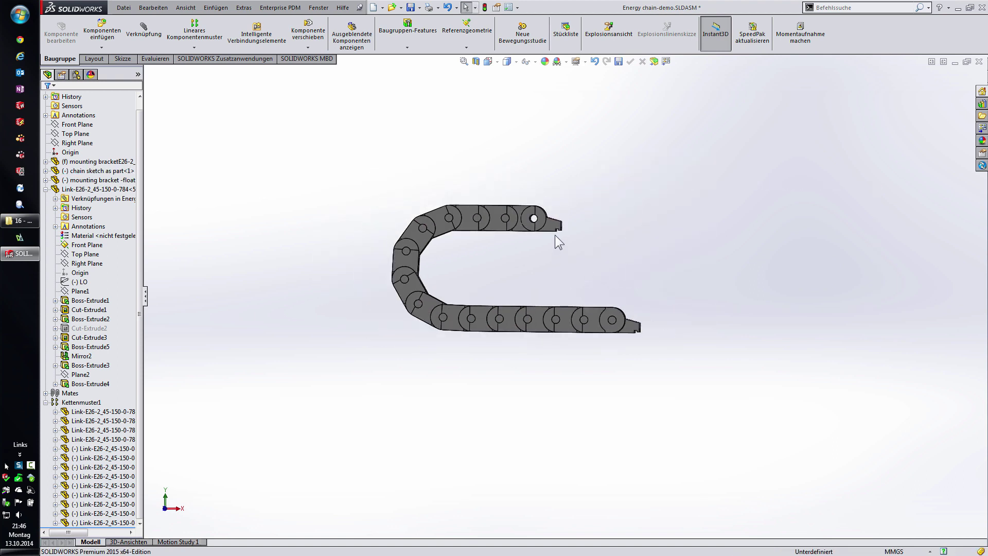
mouse_move(555, 231)
left_mouse_down()
mouse_move(755, 230)
mouse_move(403, 233)
mouse_move(768, 227)
mouse_move(335, 246)
mouse_move(722, 242)
mouse_move(440, 245)
mouse_move(624, 254)
left_mouse_up()
Step: Stop moving the free end and orbit to view the finished chain in 3D
key("Escape")
mouse_move(624, 255)
middle_mouse_down()
mouse_move(671, 287)
mouse_move(638, 328)
middle_mouse_up()
scroll(609, 268, "down", 3)
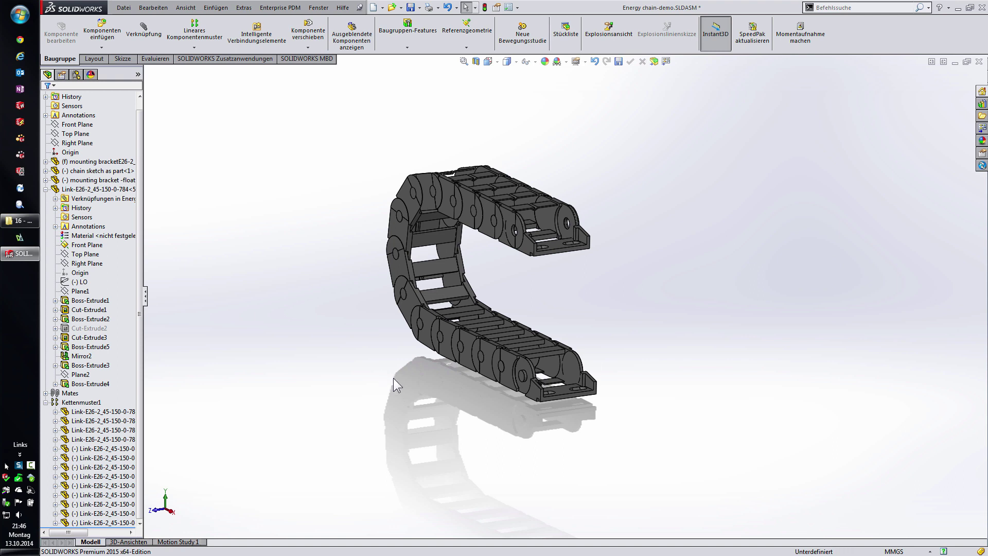
key("r")
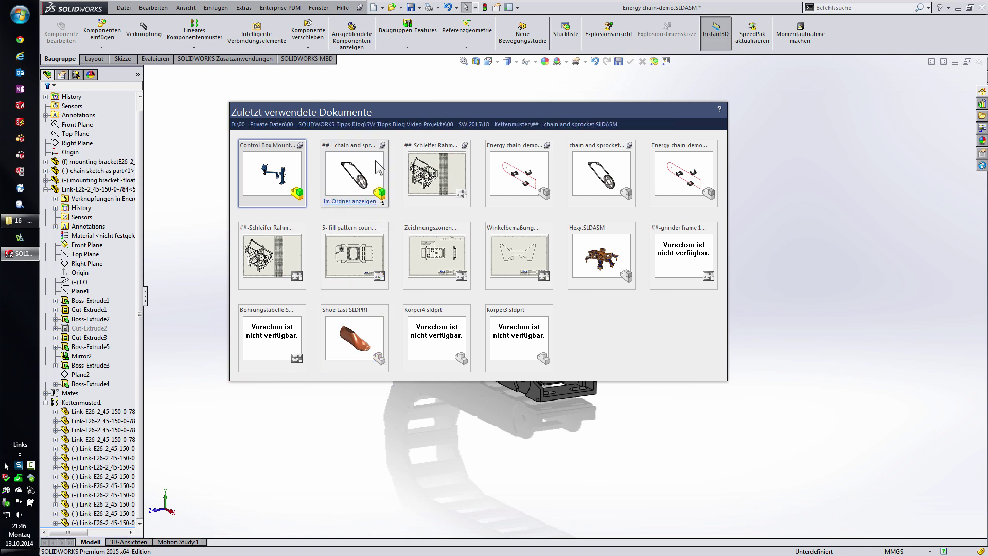
mouse_move(437, 174)
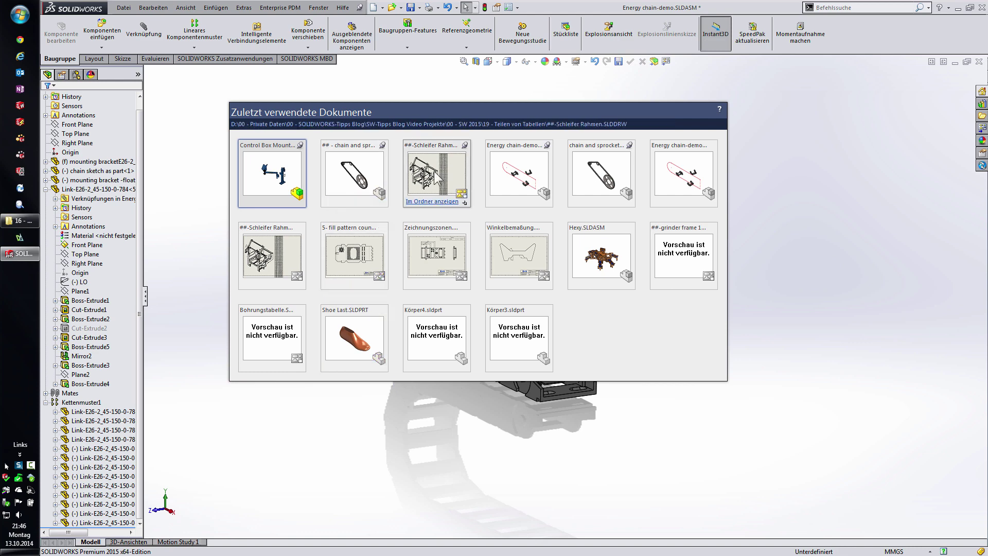
Step: Close the recent documents list with the Schleifer Rahmen drawing now open
key("Escape")
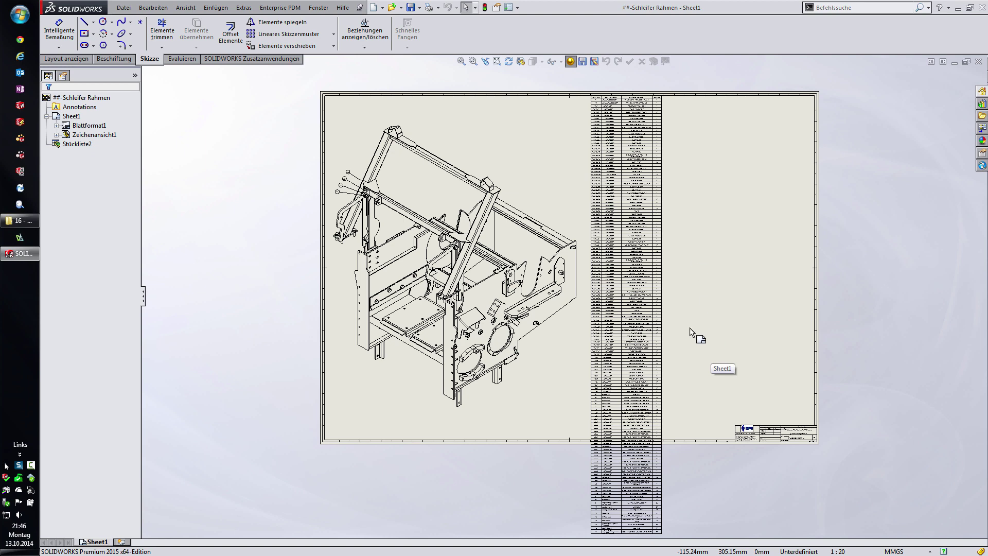
Step: Split the parts list with Horizontales automatisches Teilen at 60 rows per table
middle_click_drag(729, 495, 704, 497)
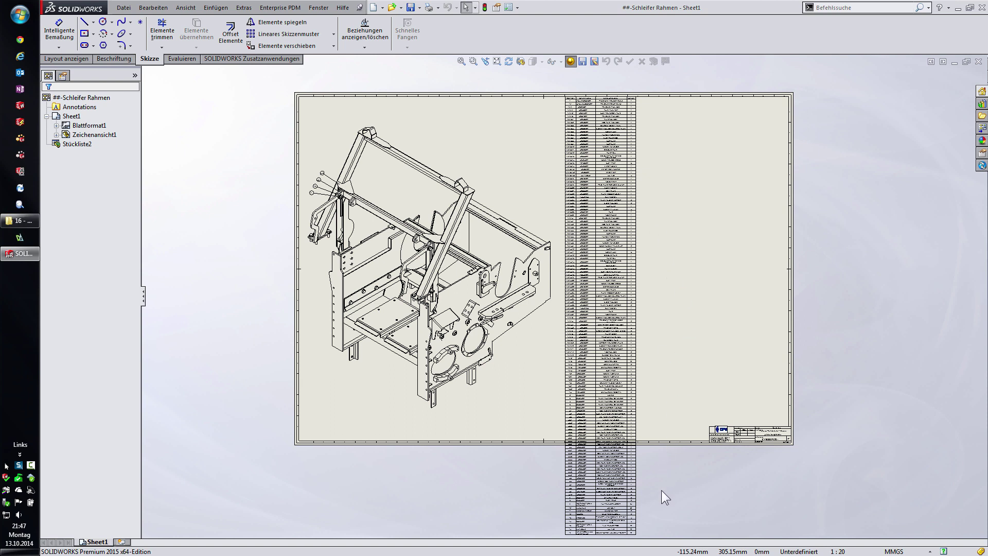
left_click(564, 94)
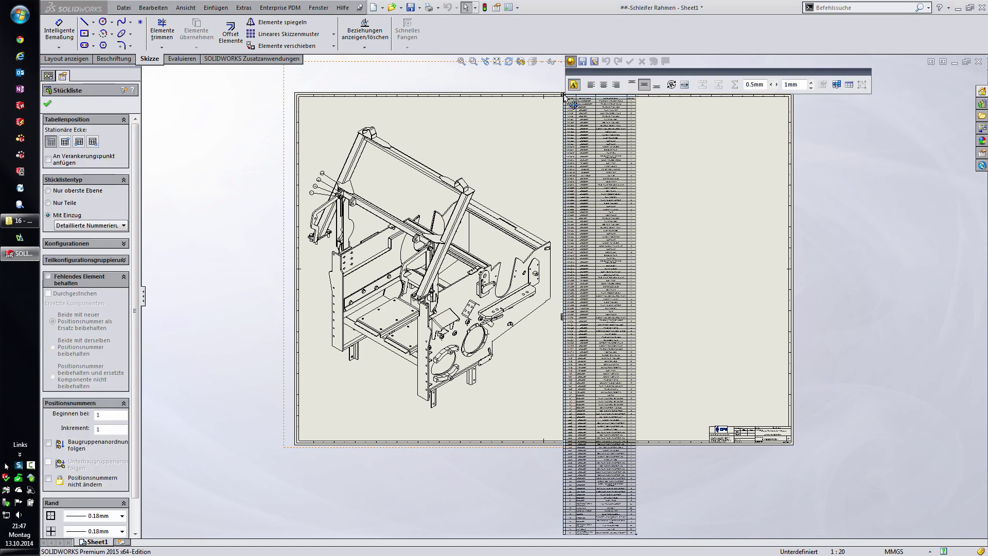
right_click(563, 94)
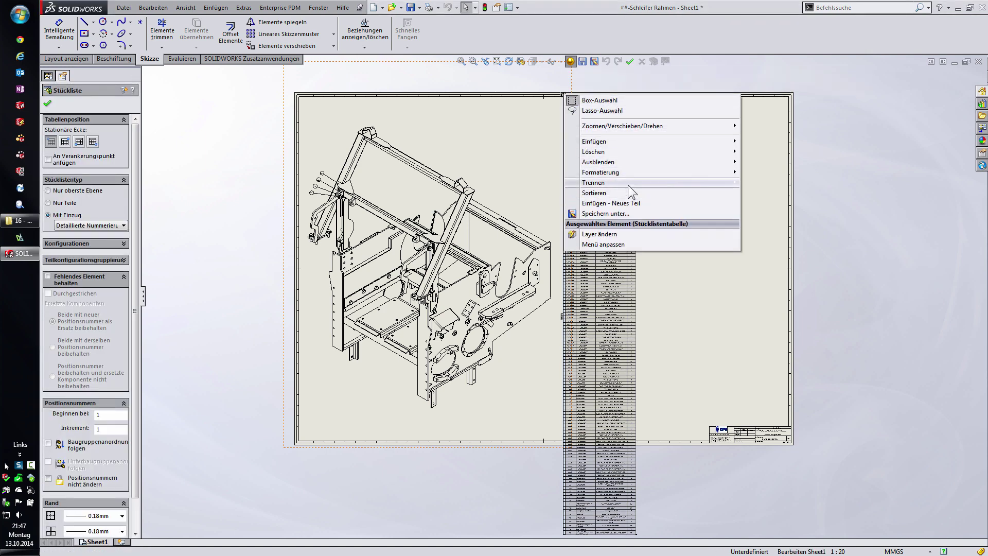
mouse_move(618, 182)
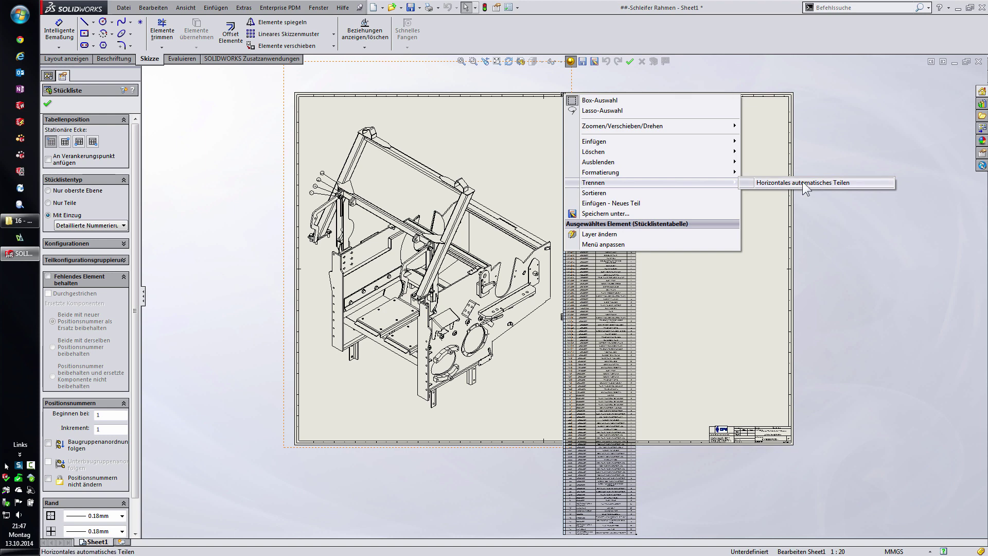
left_click(806, 186)
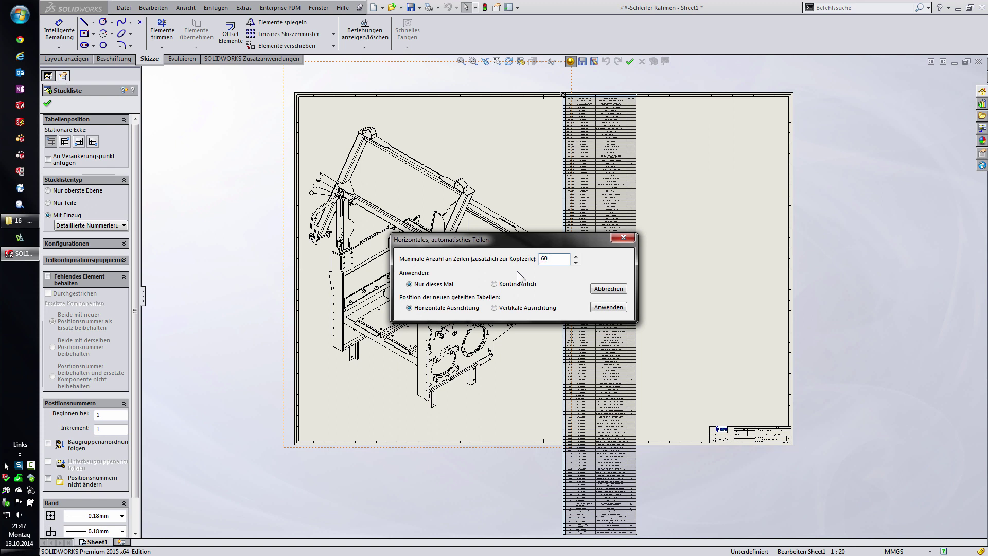
left_click(610, 308)
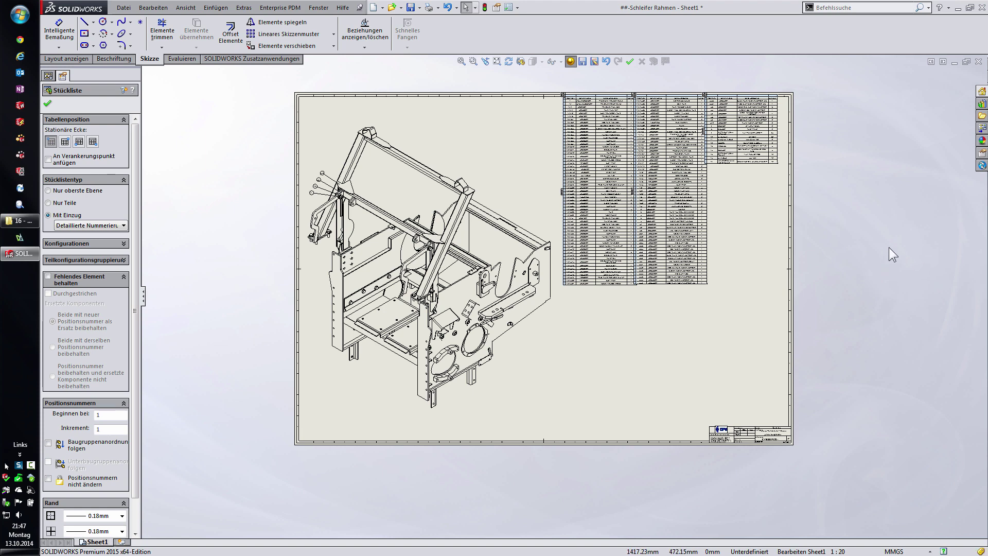
left_click(747, 272)
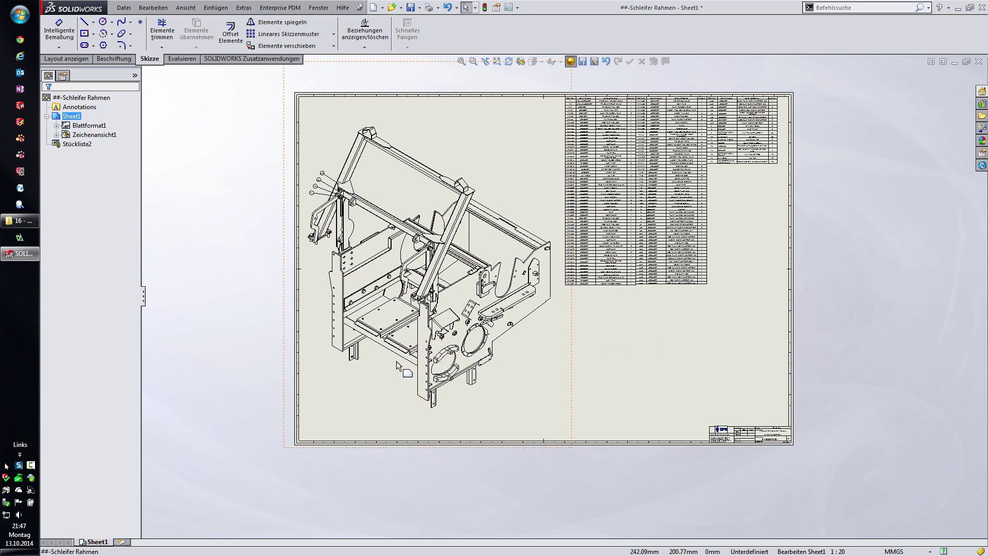
Step: Give balloons 6.10, 6.5, 10 and 11 spline leaders
middle_click_drag(329, 200, 438, 329)
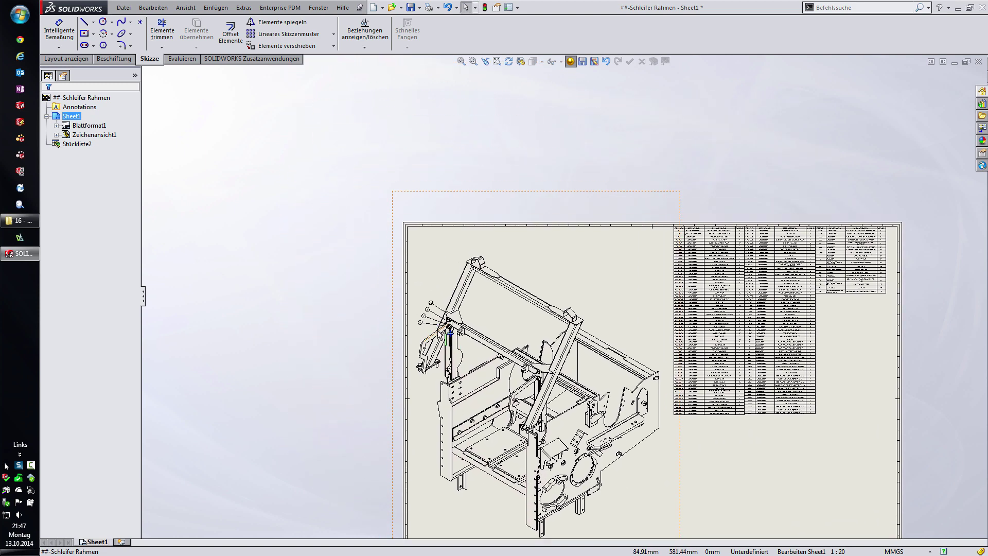
scroll(443, 330, "down", 2)
scroll(464, 309, "down", 2)
scroll(495, 268, "down", 2)
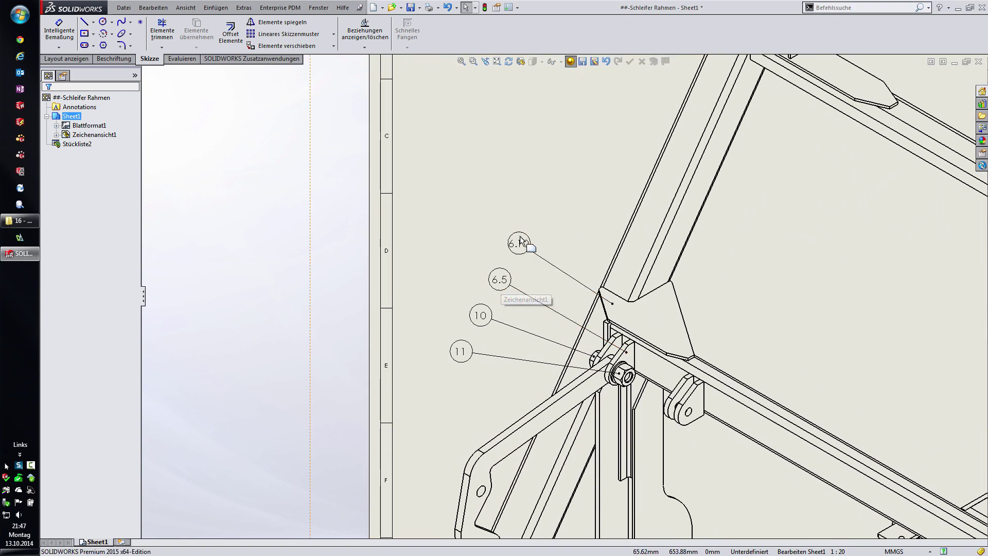
left_click(521, 241)
left_click(500, 283, "ctrl")
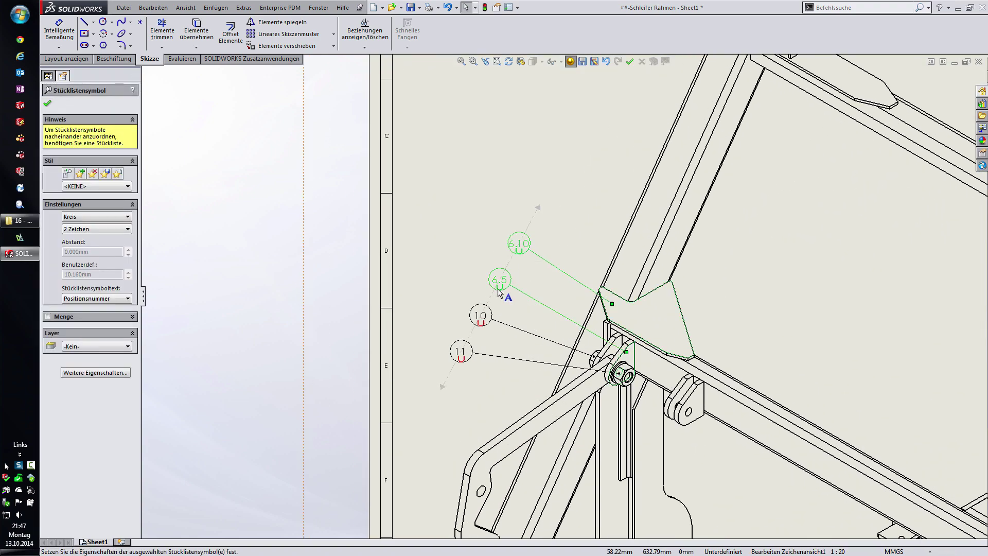
left_click(484, 317, "ctrl")
left_click(465, 353, "ctrl")
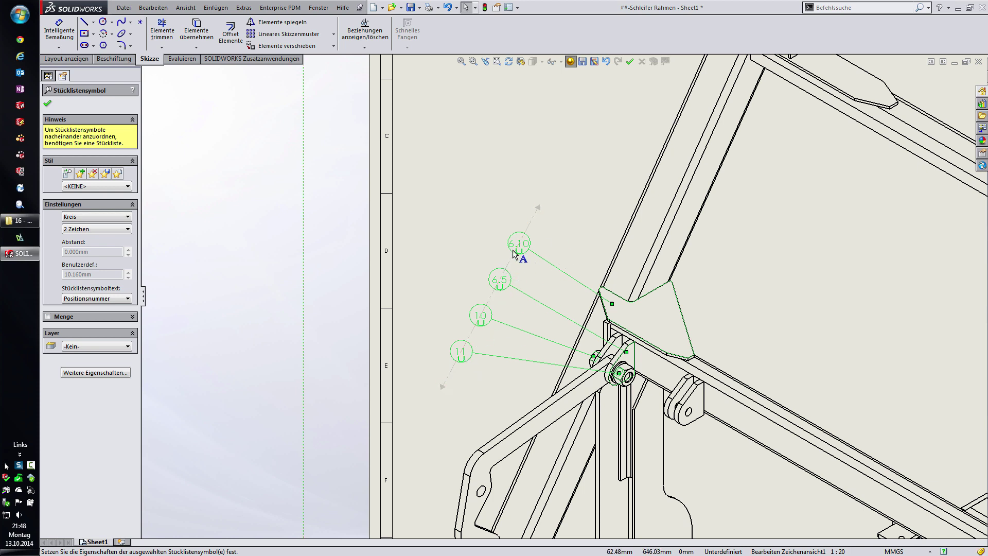
left_click(117, 373)
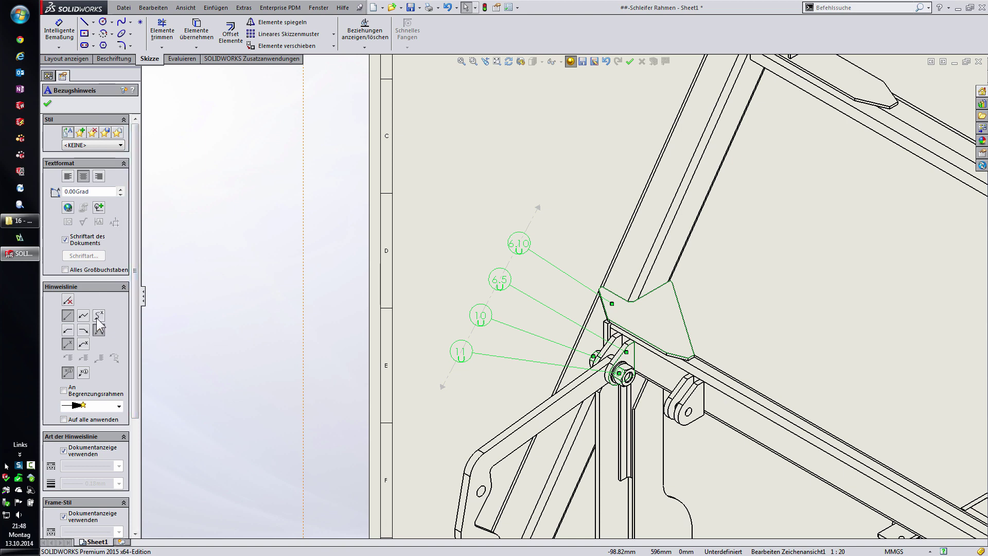
left_click(99, 315)
left_click(723, 276)
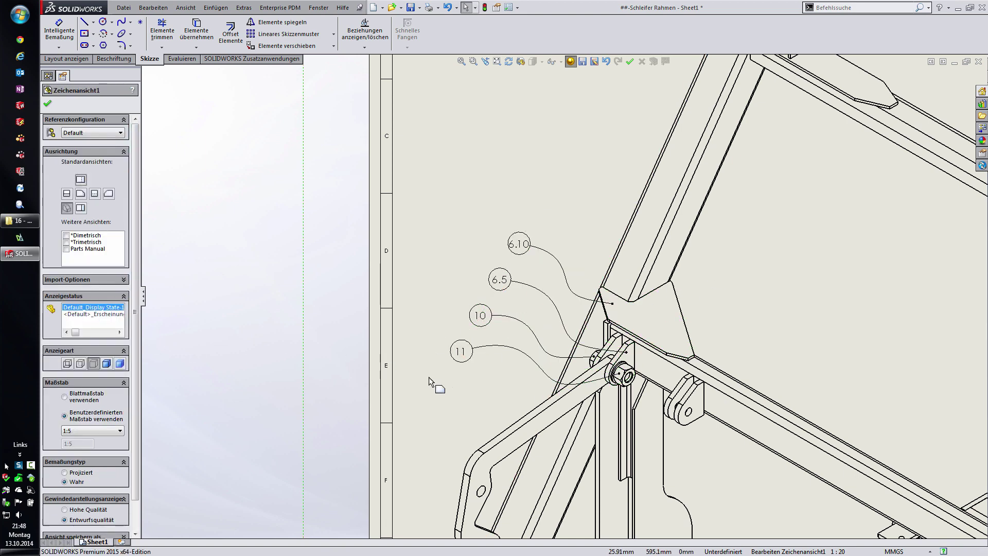
Step: Reshape the curved leaders of balloons 11 and 10, then fit the sheet
left_click(511, 354)
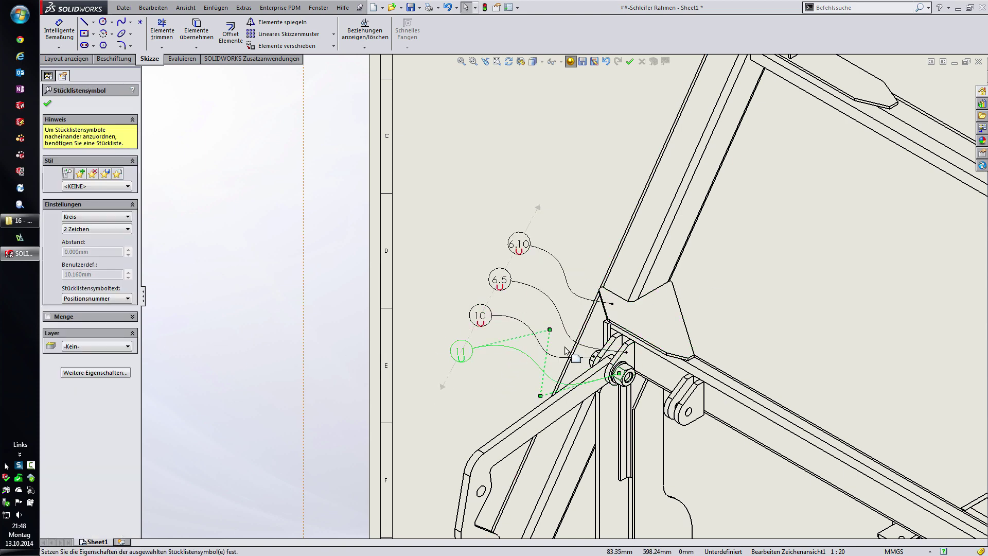
left_click_drag(537, 350, 501, 391)
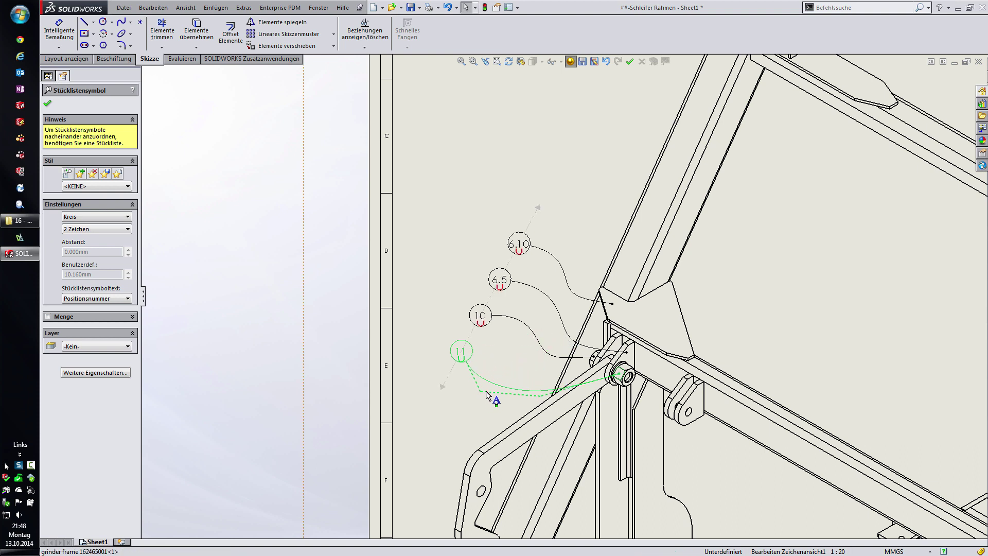
left_click(549, 335)
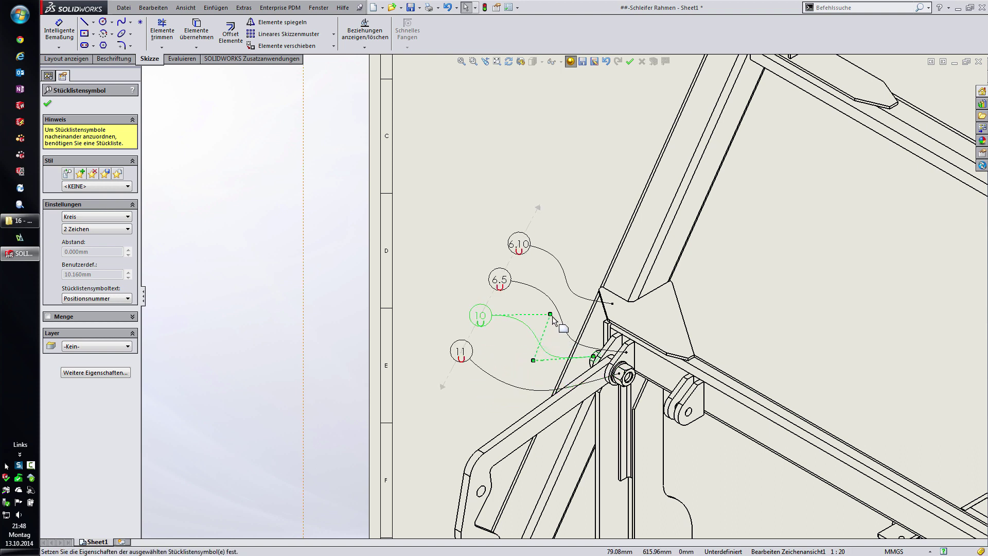
left_click_drag(554, 333, 504, 360)
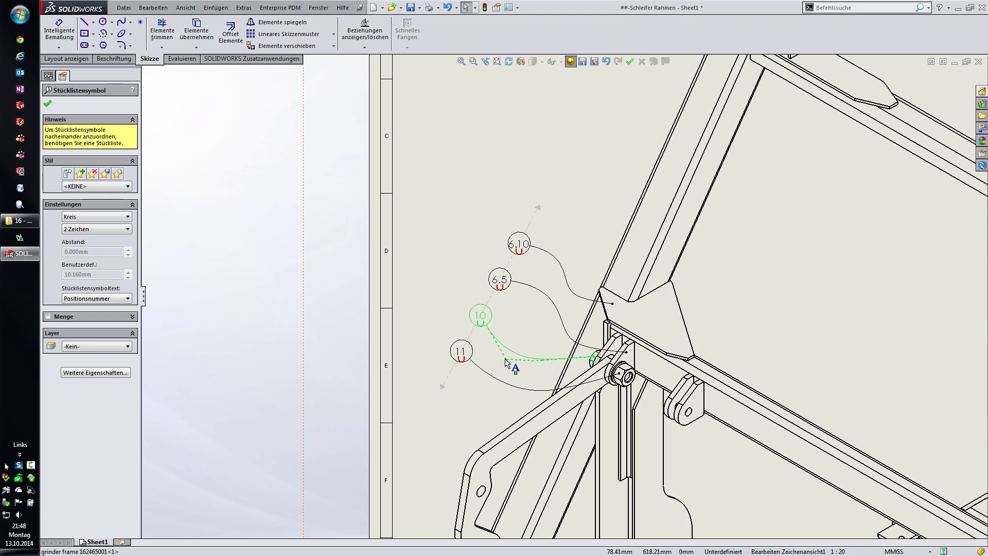
left_click(604, 341)
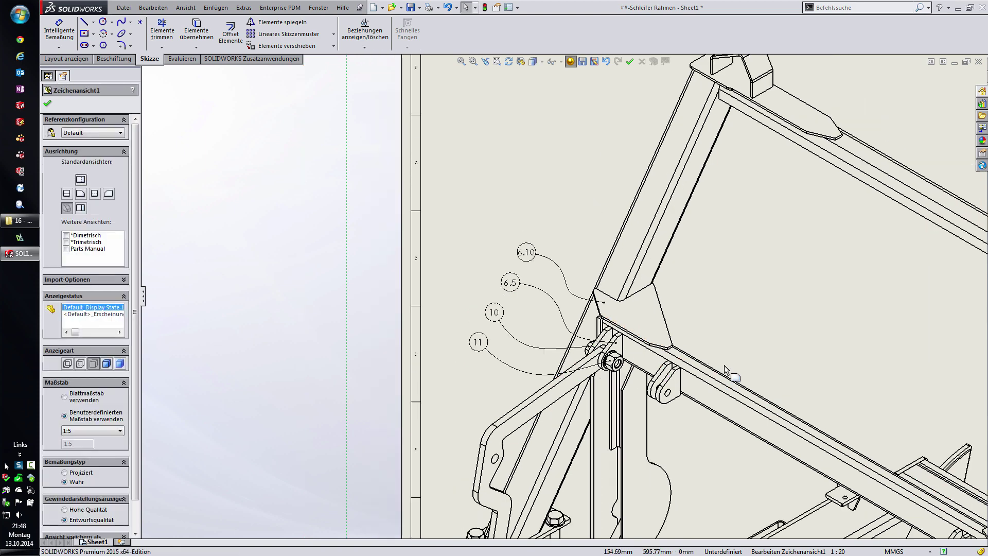
scroll(566, 296, "up", 2)
scroll(772, 350, "up", 3)
scroll(752, 365, "down", 1)
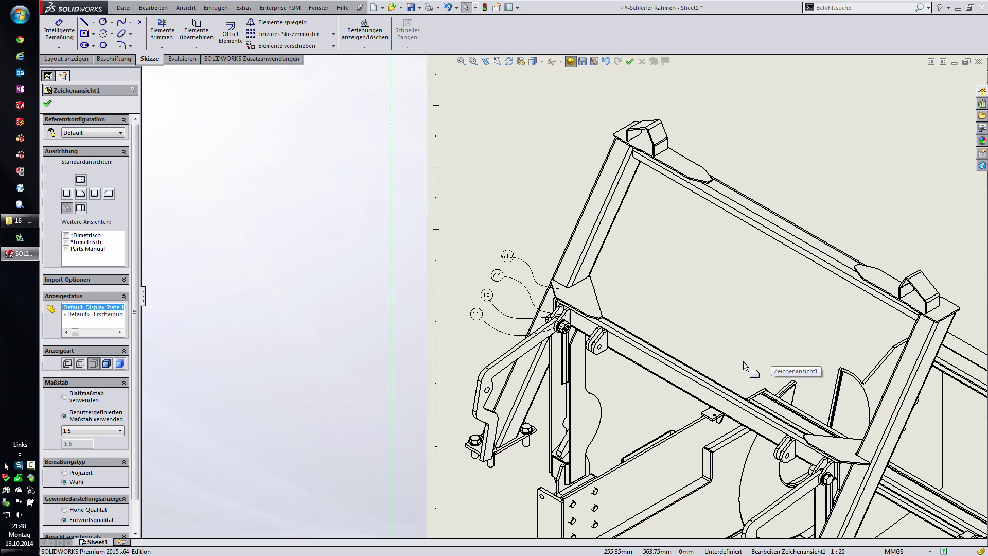
key("f")
left_click(673, 376)
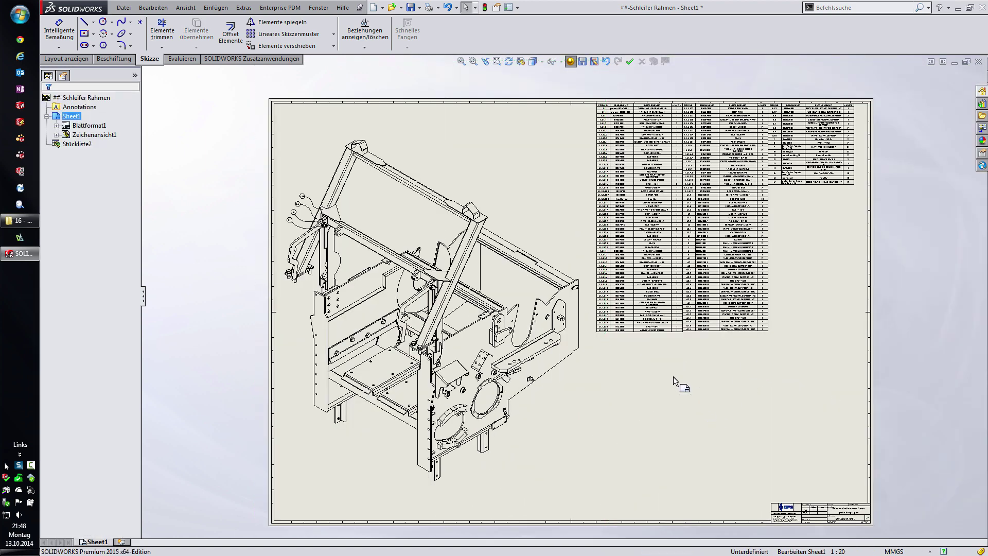